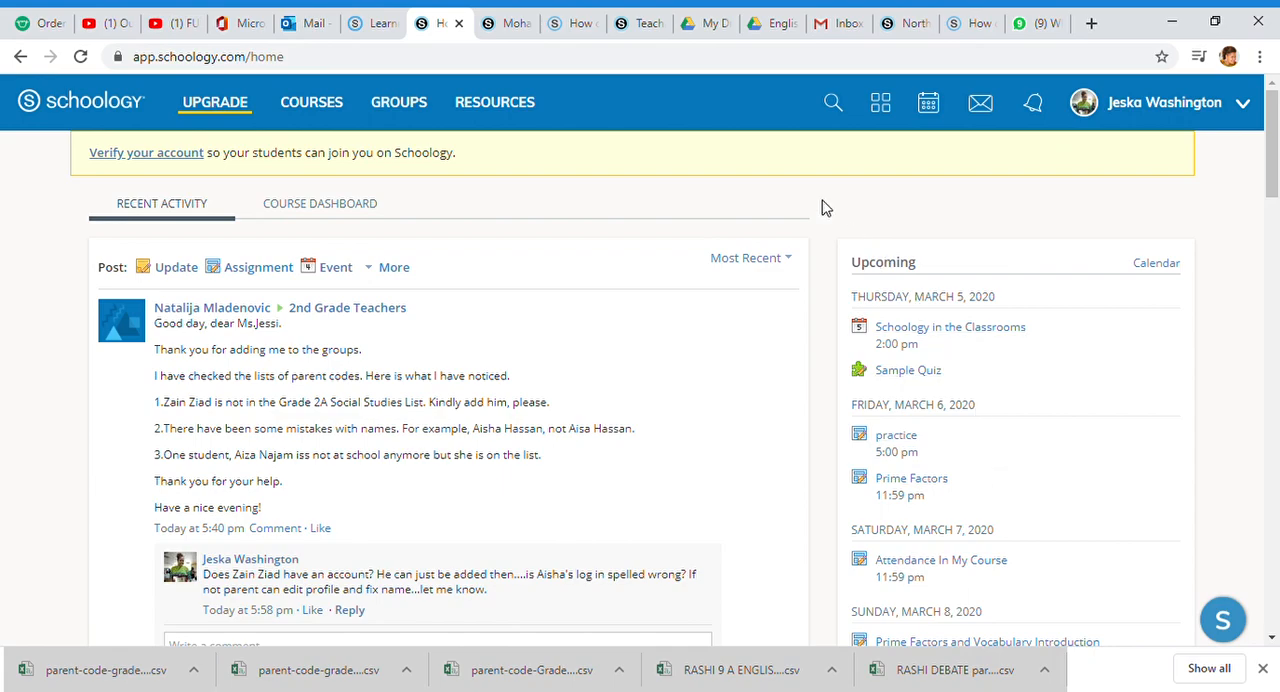
Step: Open the 2A course and look through its list of materials
{"action": "left_click", "coordinate": [298, 117]}
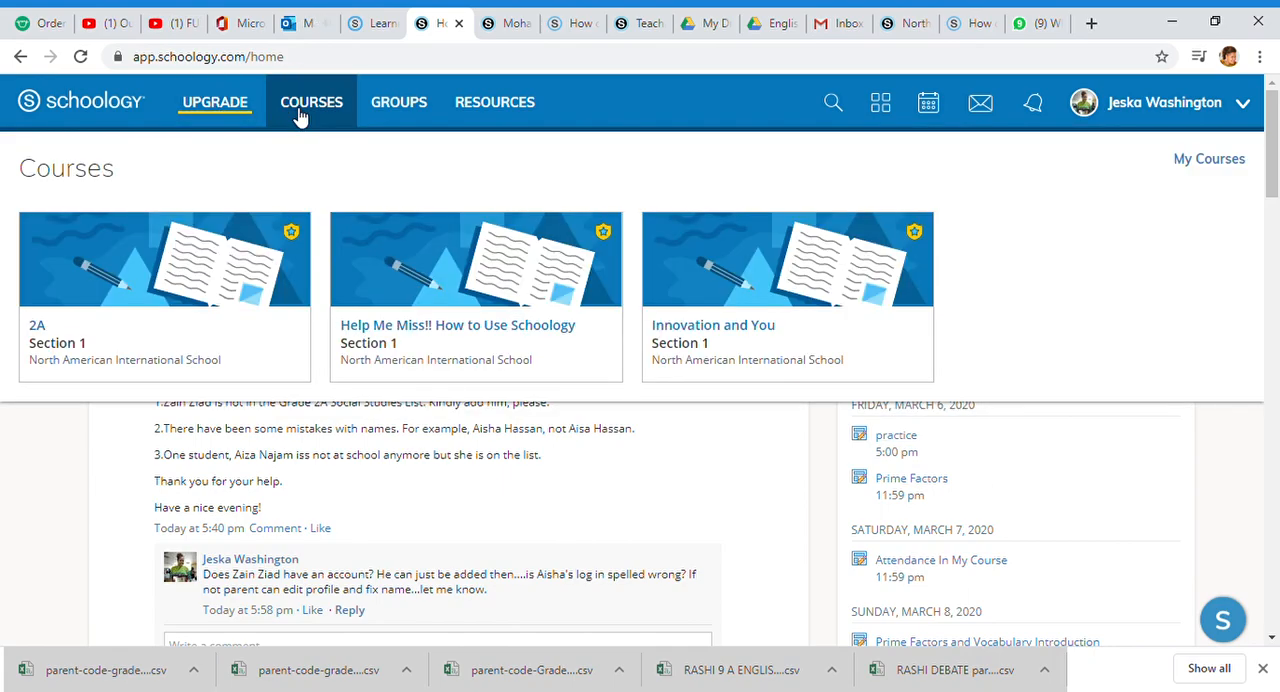
{"action": "left_click", "coordinate": [122, 316]}
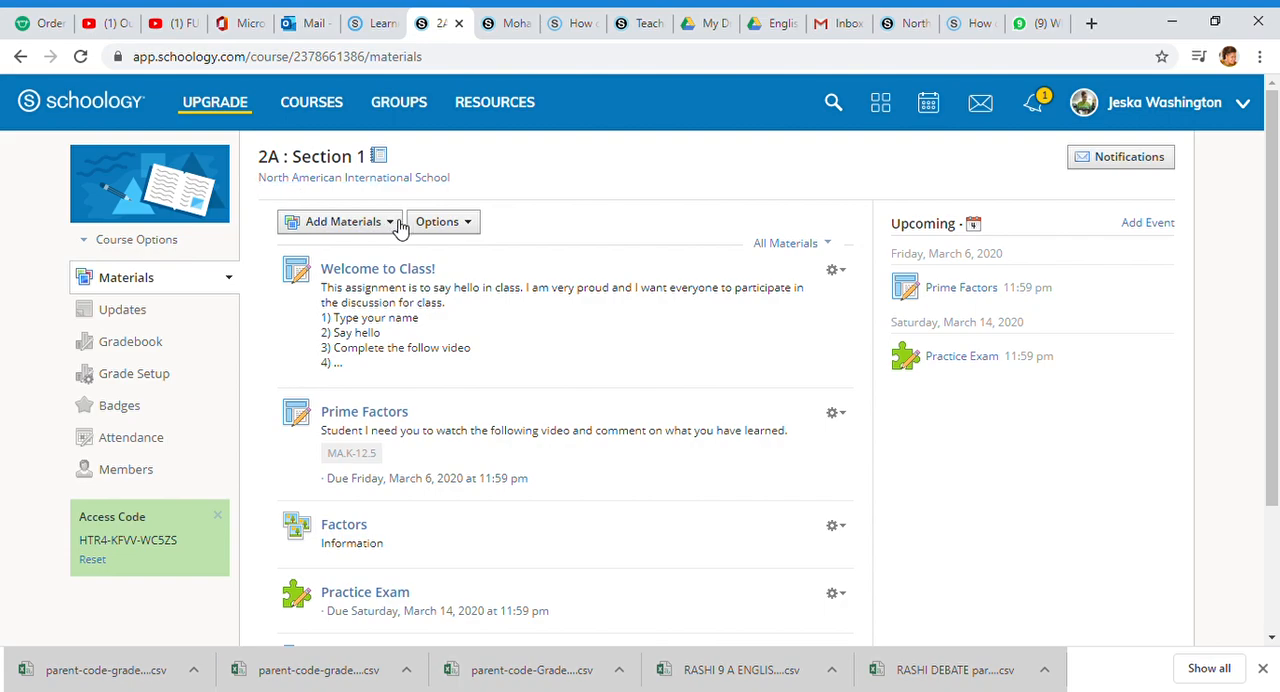
{"action": "scroll", "coordinate": [484, 378], "scroll_direction": "down", "scroll_amount": 3}
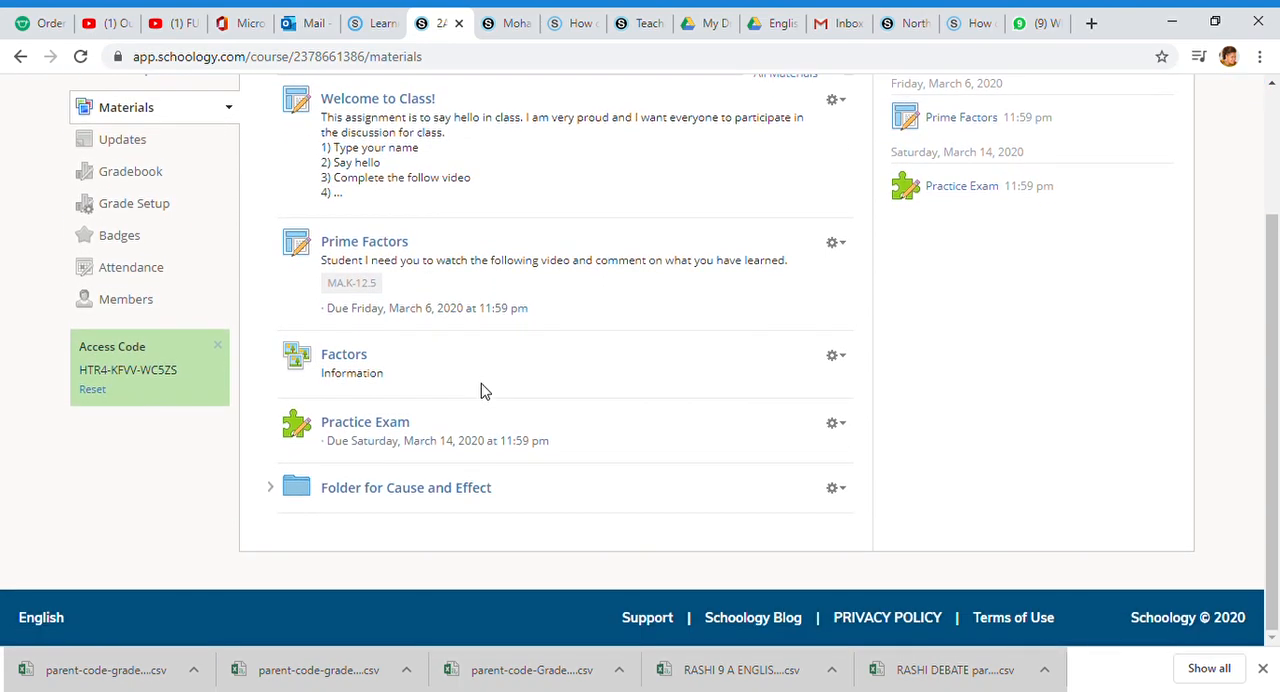
{"action": "scroll", "coordinate": [480, 393], "scroll_direction": "up", "scroll_amount": 3}
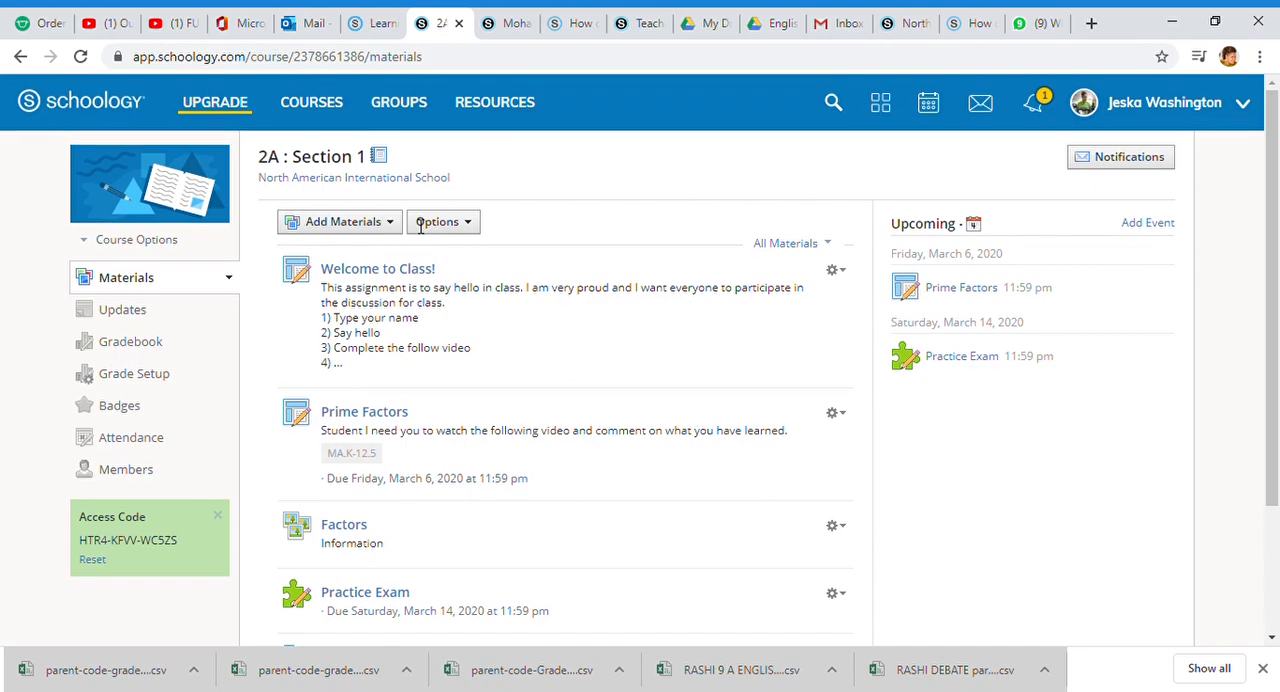
{"action": "scroll", "coordinate": [435, 265], "scroll_direction": "down", "scroll_amount": 3}
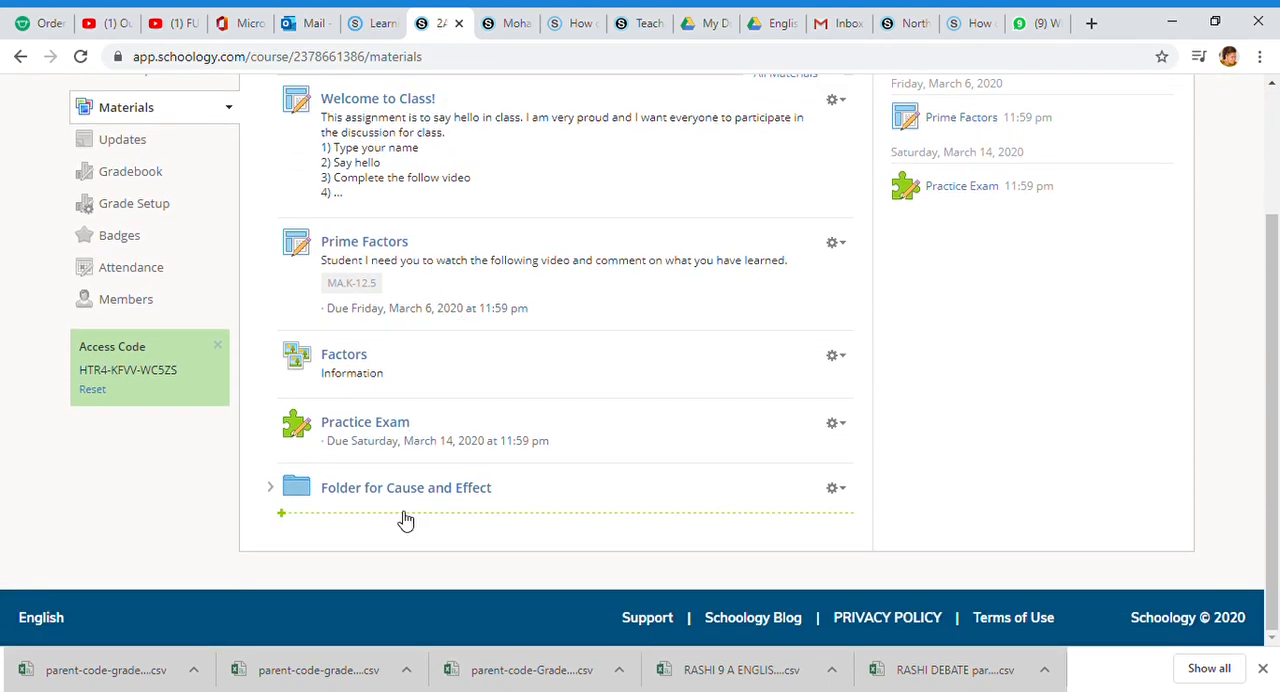
{"action": "scroll", "coordinate": [370, 480], "scroll_direction": "up", "scroll_amount": 3}
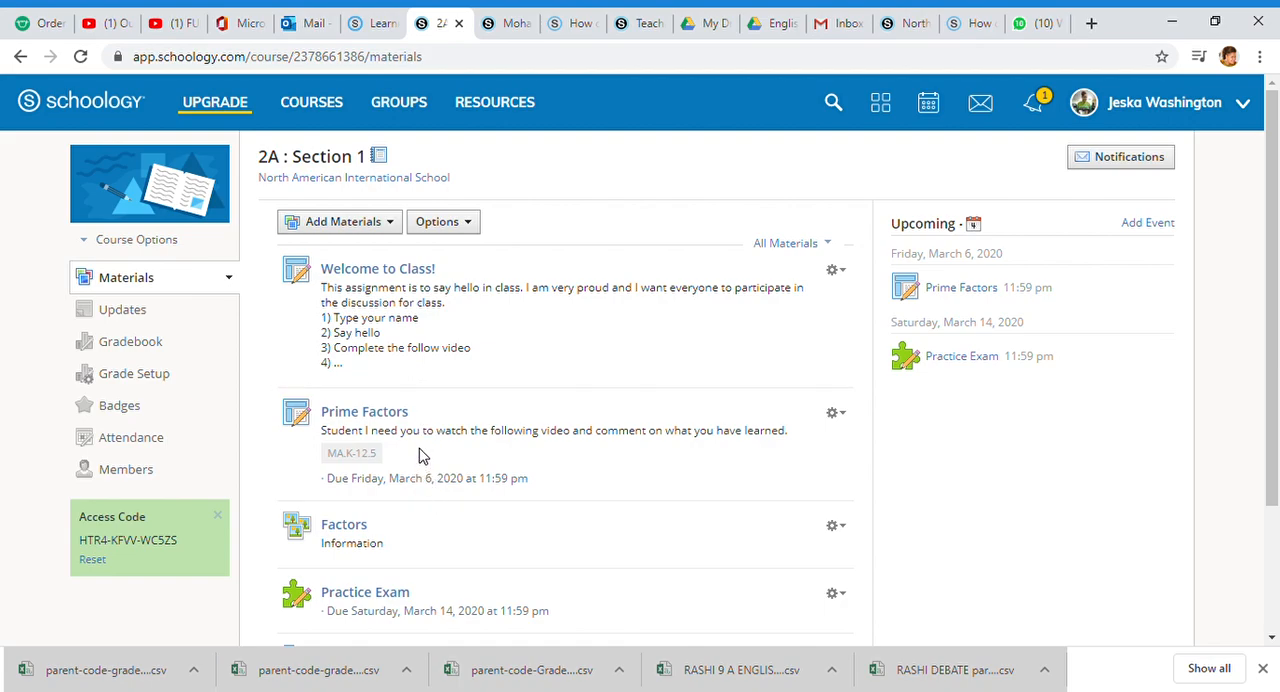
{"action": "scroll", "coordinate": [350, 330], "scroll_direction": "down", "scroll_amount": 3}
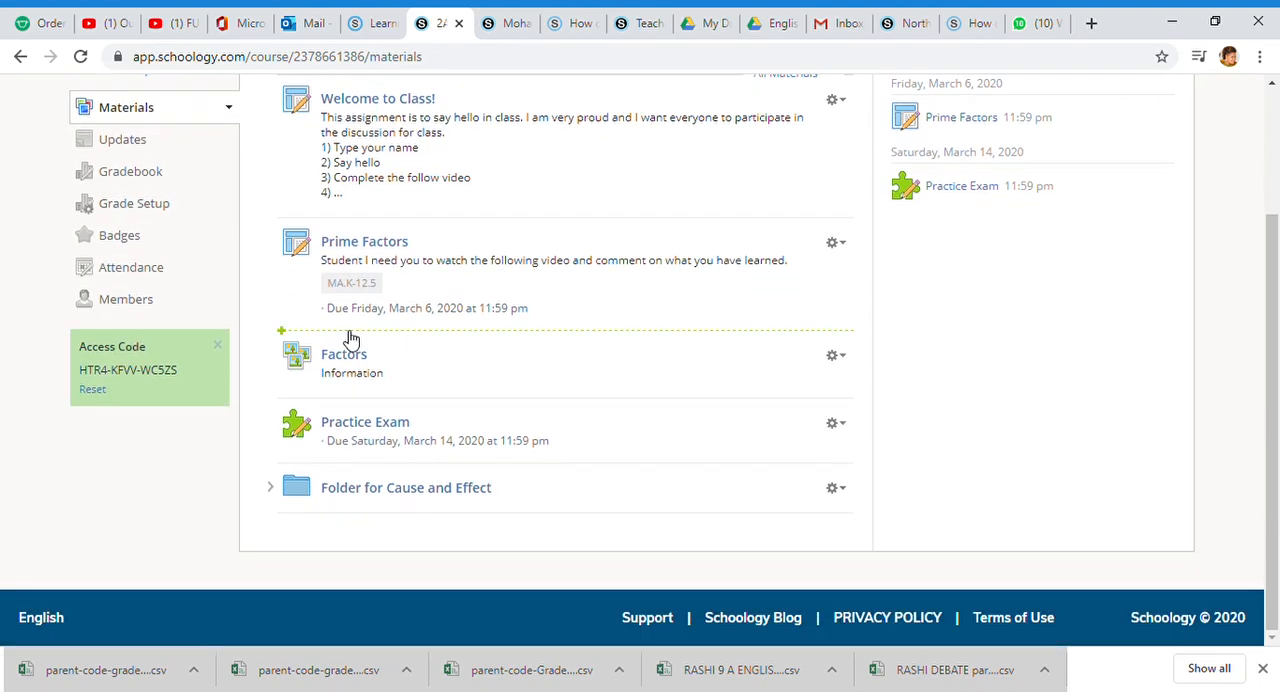
Step: Examine the Folder for Cause and Effect and the material types it can hold, returning to the 2A course page
{"action": "left_click", "coordinate": [388, 498]}
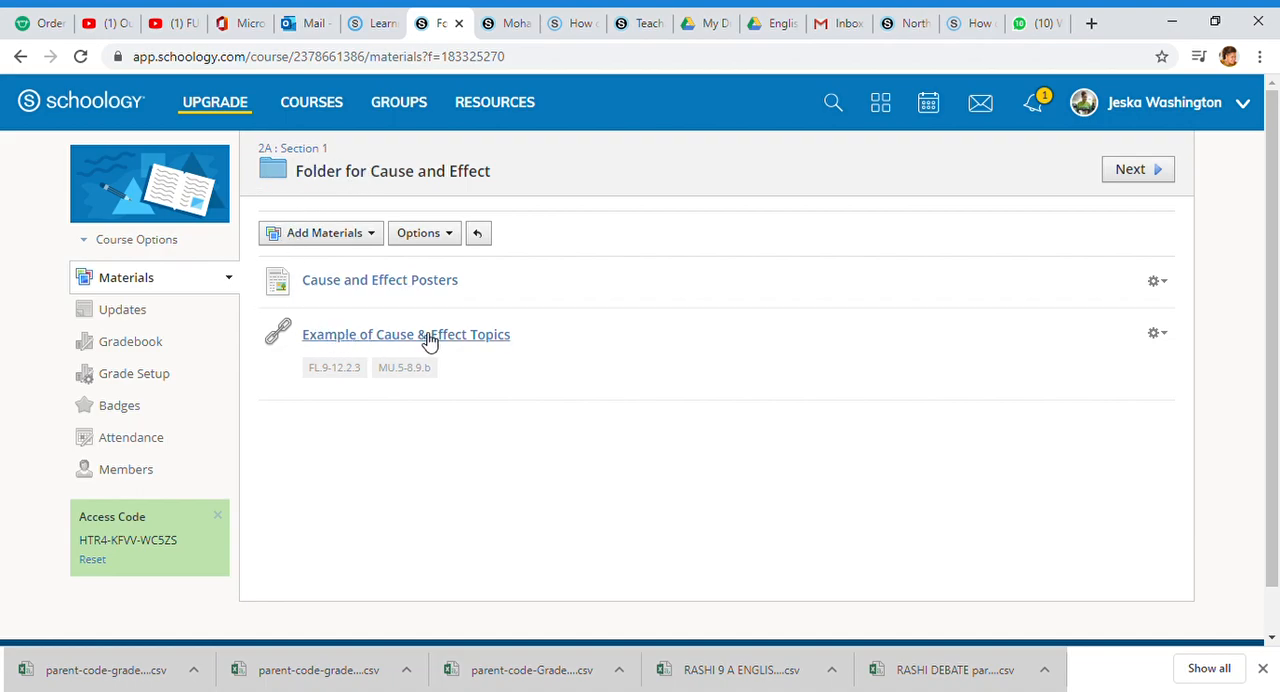
{"action": "left_click", "coordinate": [378, 238]}
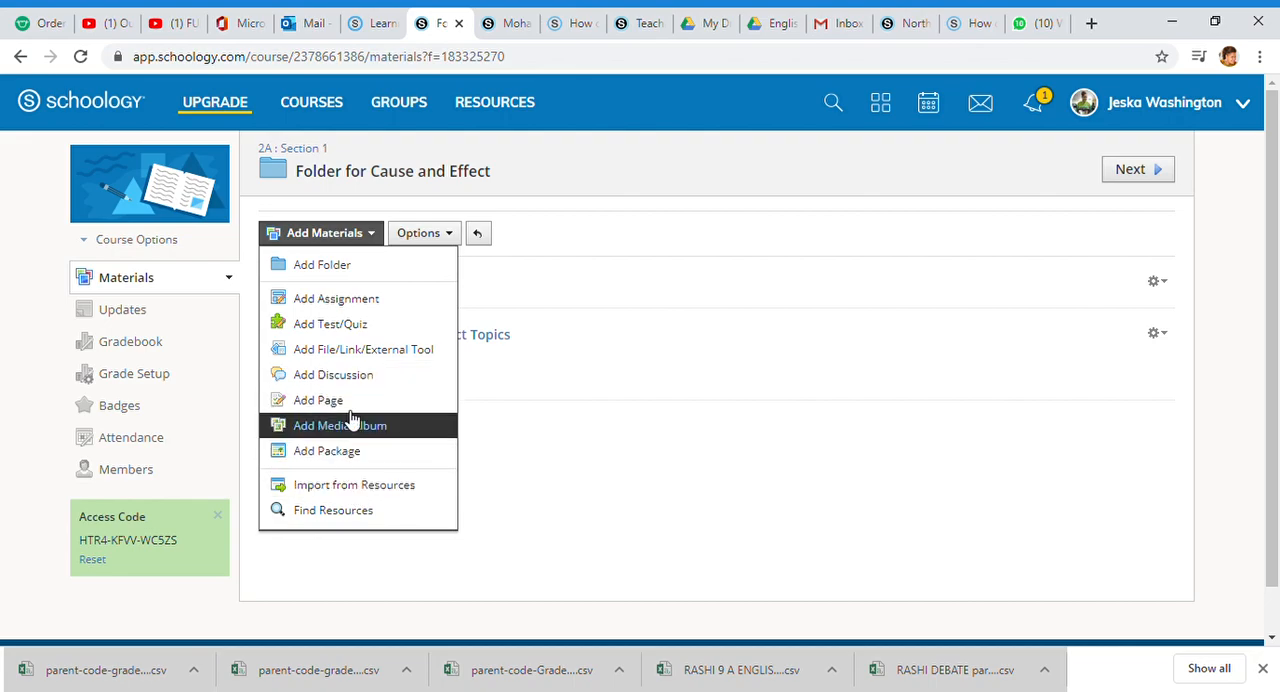
{"action": "left_click", "coordinate": [560, 298]}
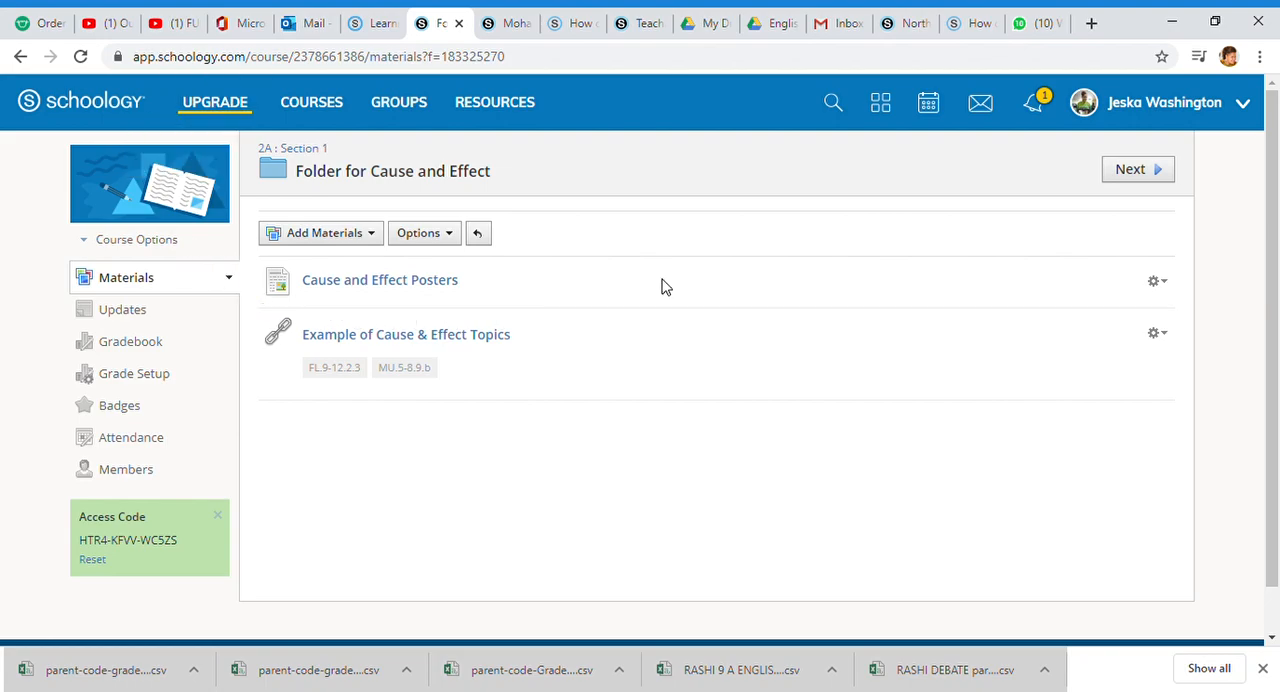
{"action": "mouse_move", "coordinate": [596, 259]}
{"action": "left_click", "coordinate": [276, 152]}
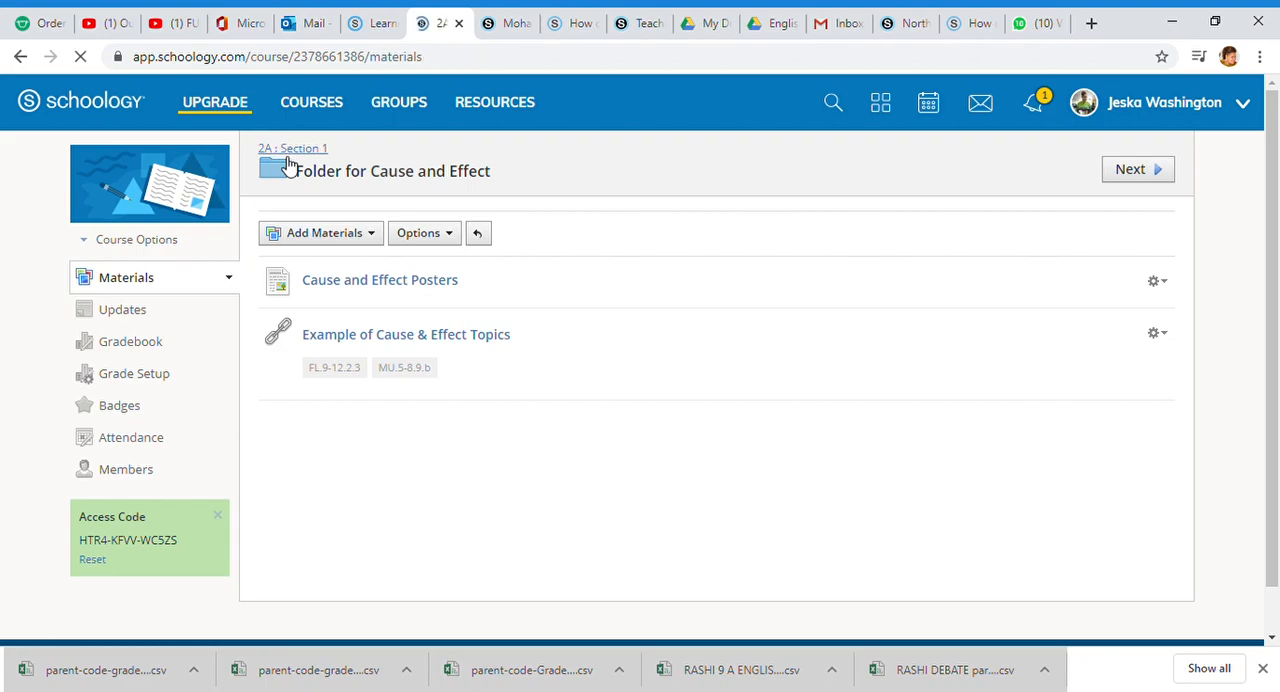
{"action": "mouse_move", "coordinate": [178, 210]}
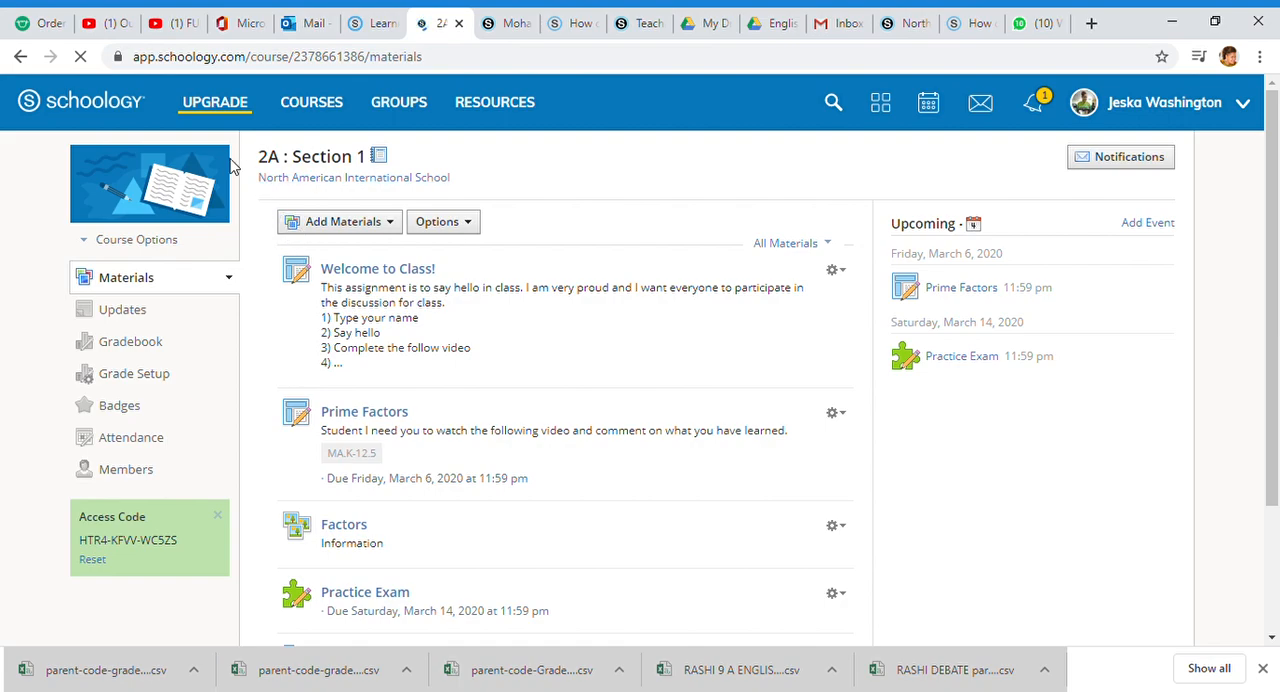
{"action": "mouse_move", "coordinate": [232, 162]}
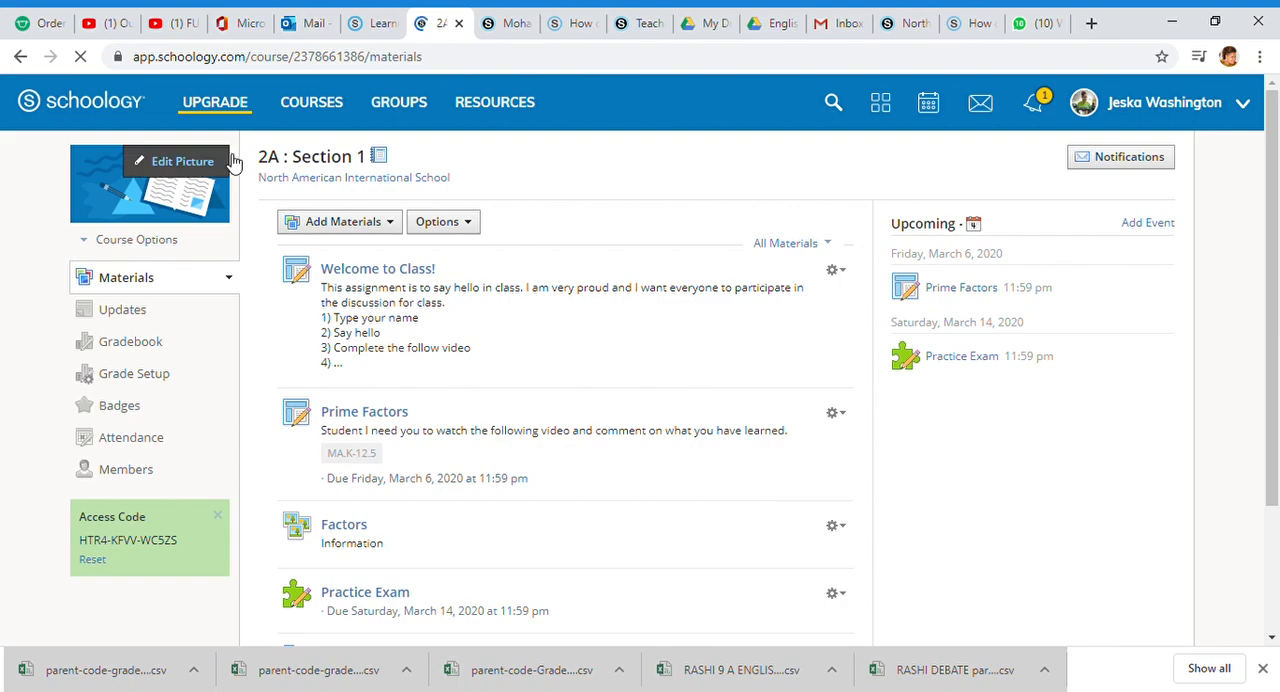
Step: Start a new folder in the 2A course materials with the title "Spring Break Review and Remember"
{"action": "left_click", "coordinate": [390, 224]}
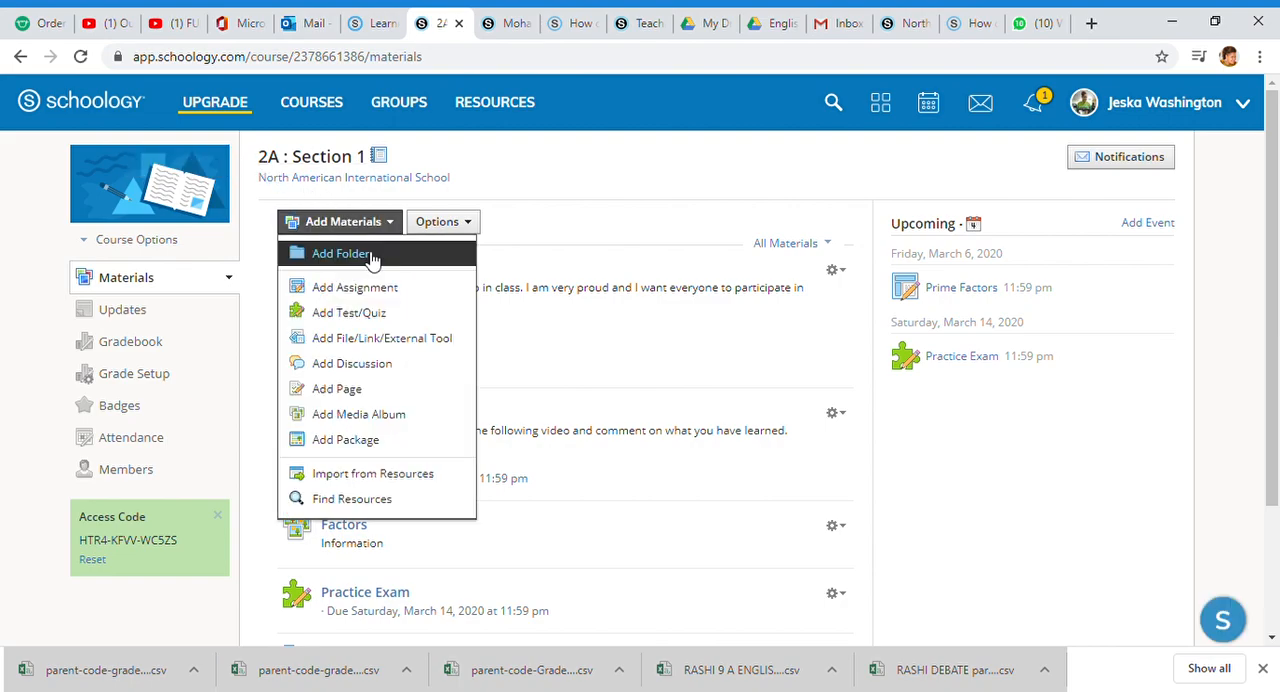
{"action": "left_click", "coordinate": [370, 256]}
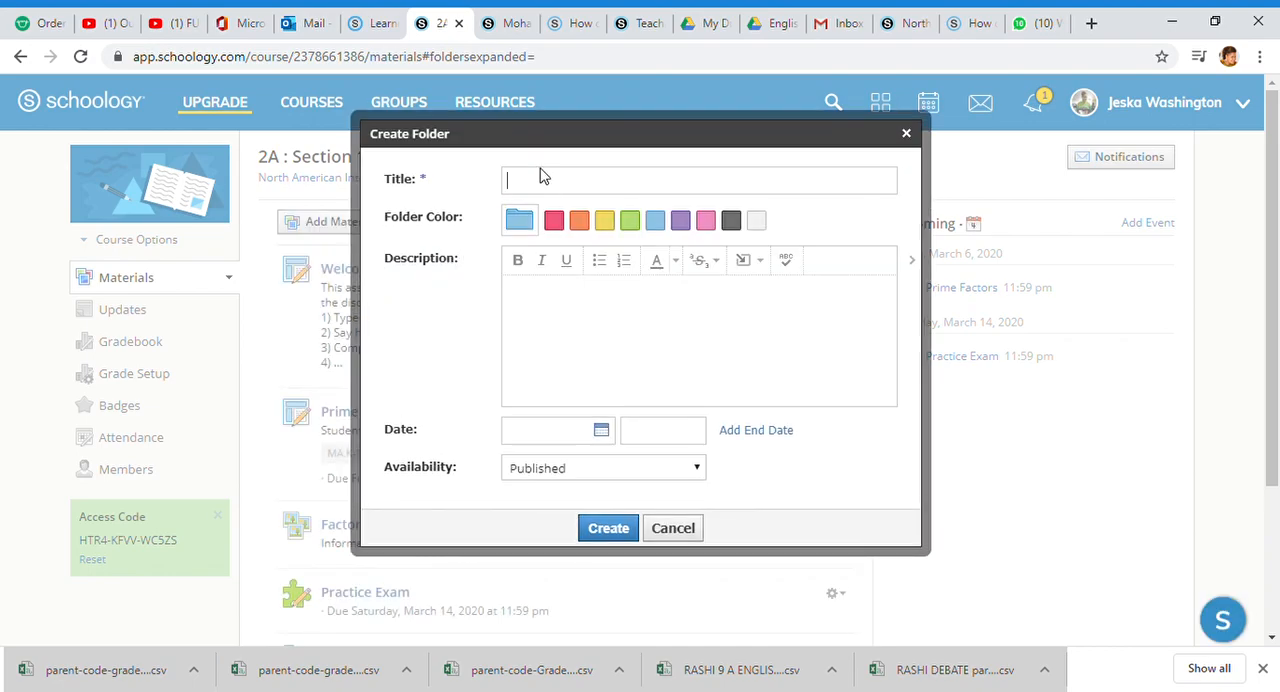
{"action": "type", "text": "Spring Break Review and Remember"}
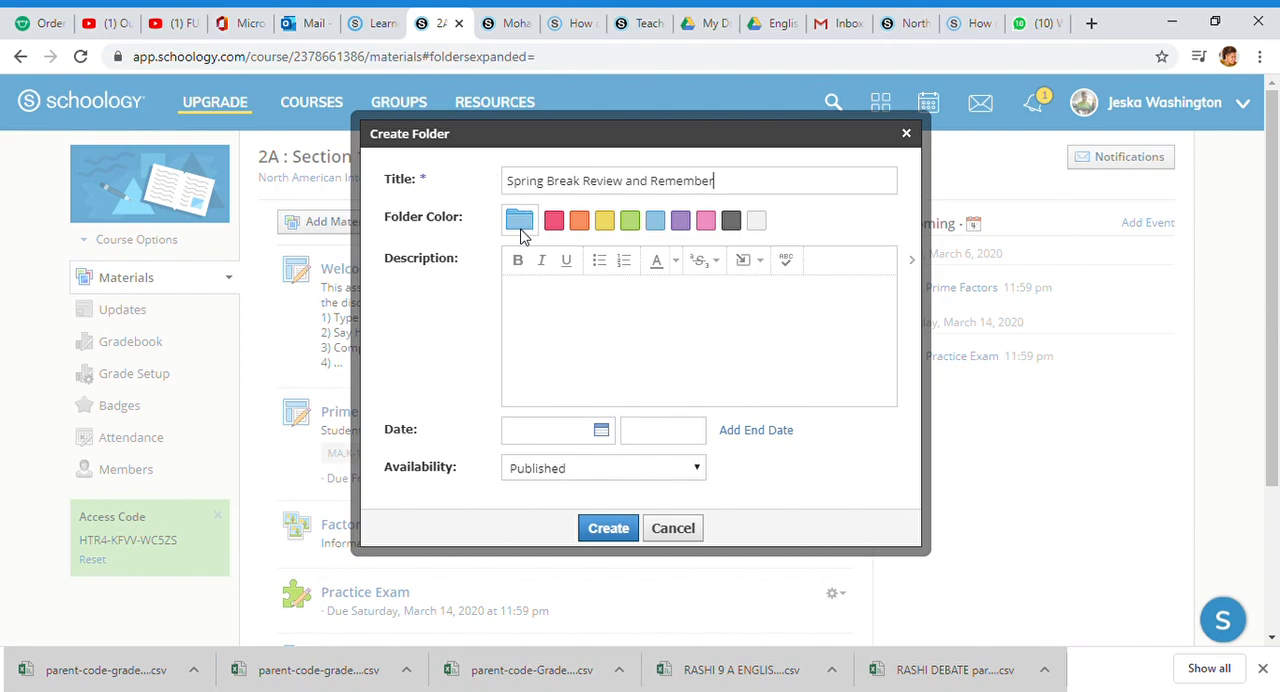
Step: Try red, green and pink for the new folder's color and settle on green
{"action": "left_click", "coordinate": [553, 224]}
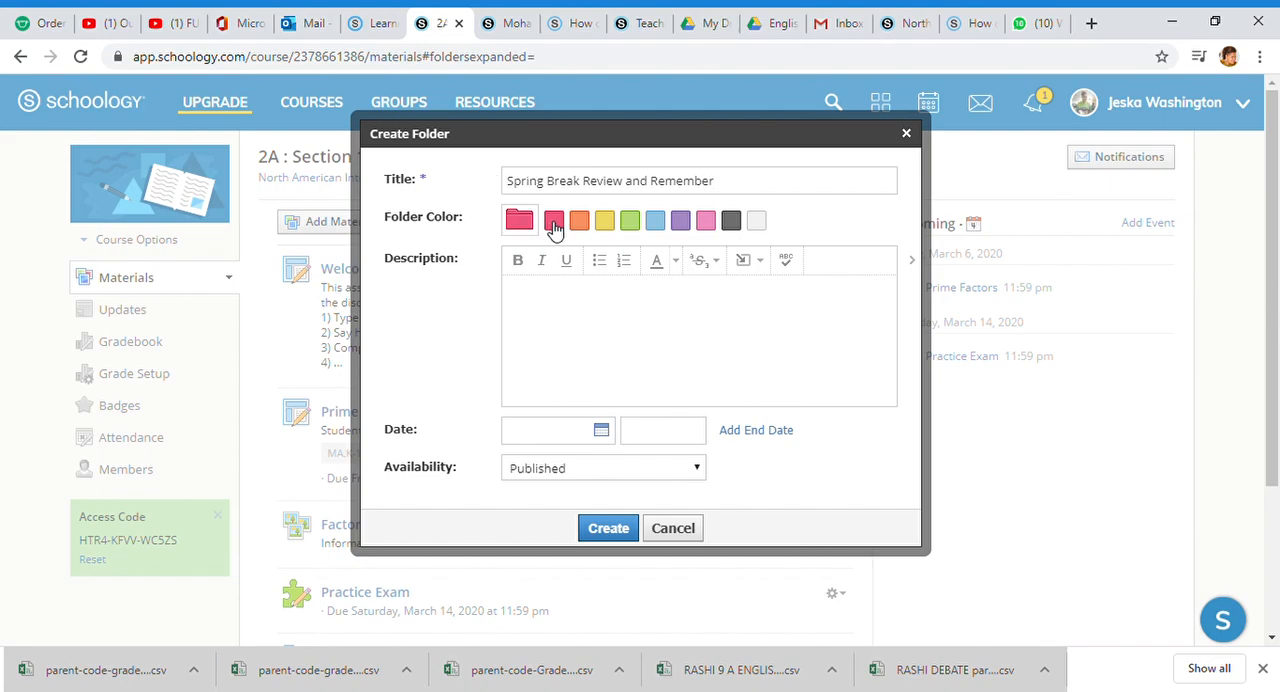
{"action": "left_click", "coordinate": [632, 224]}
{"action": "left_click", "coordinate": [707, 226]}
{"action": "left_click", "coordinate": [630, 224]}
Step: Describe the folder as "Here are sample question and review topics to make sure that you are the top of your academic game during the Spring Break Season."
{"action": "left_click", "coordinate": [541, 303]}
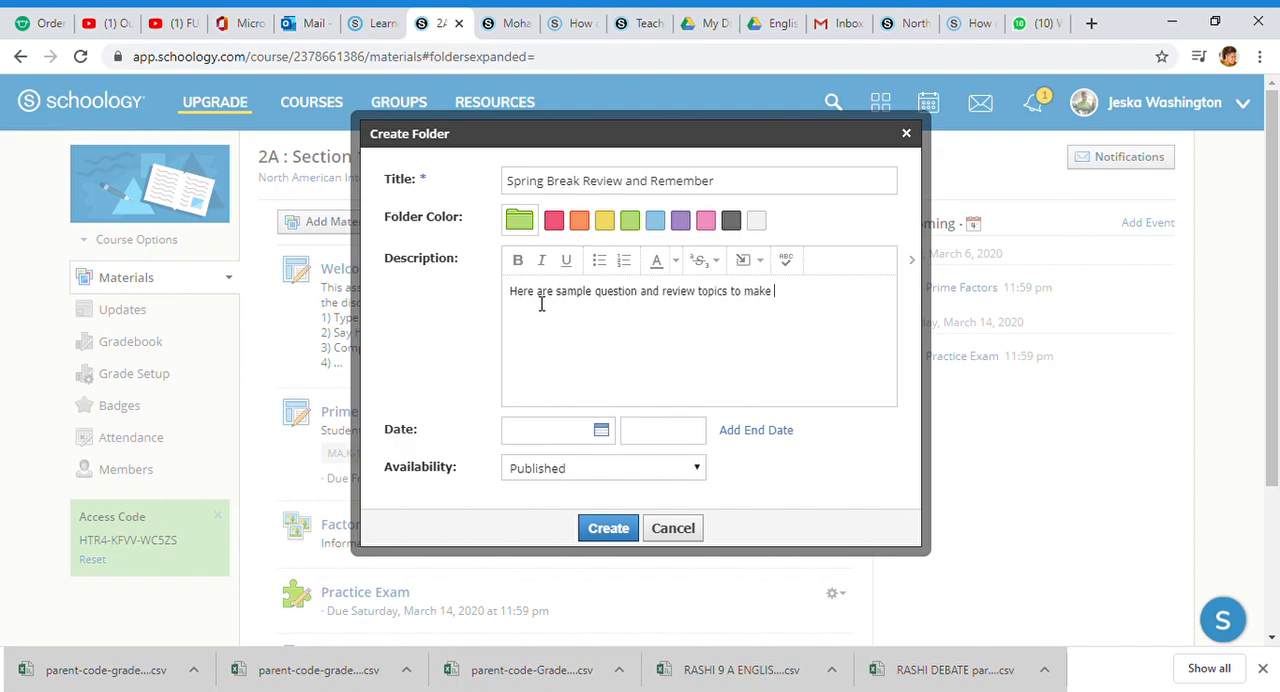
{"action": "type", "text": "e that you are the top of your academic game during the Spring Break Season.  En"}
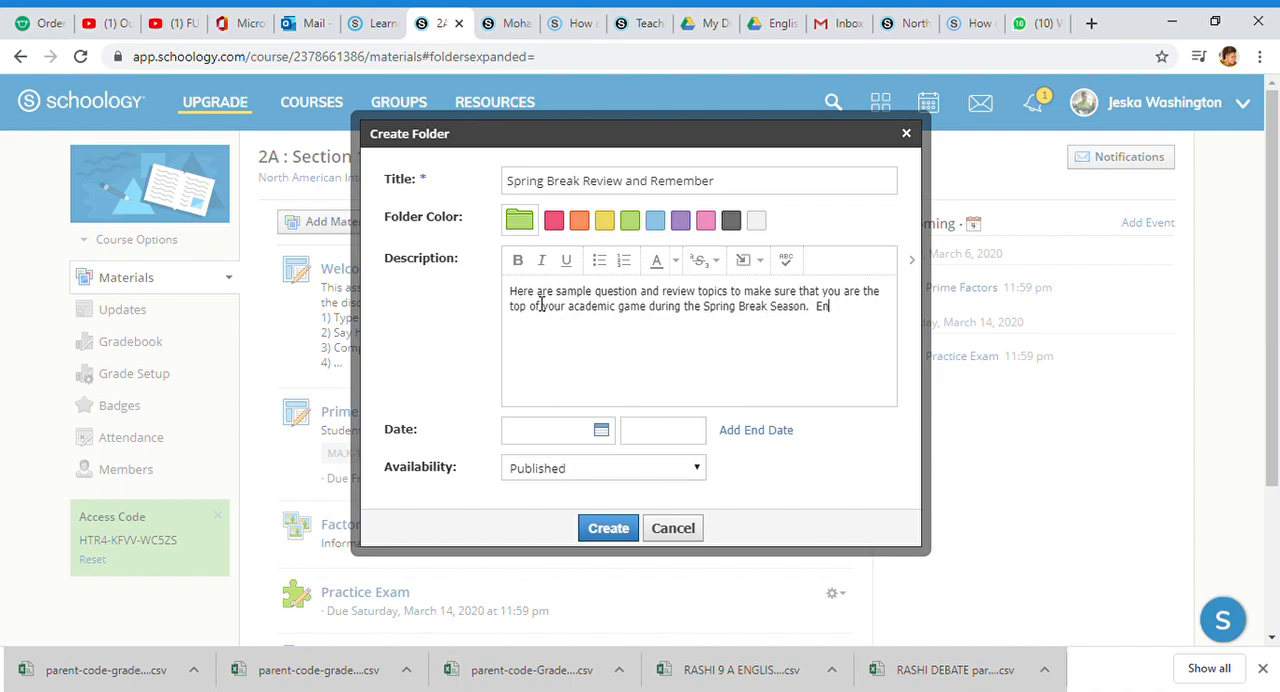
Step: Finish the folder description with the sentence "Enjoy and have fun with the goodies you have recieved."
{"action": "type", "text": "have fun with the goo"}
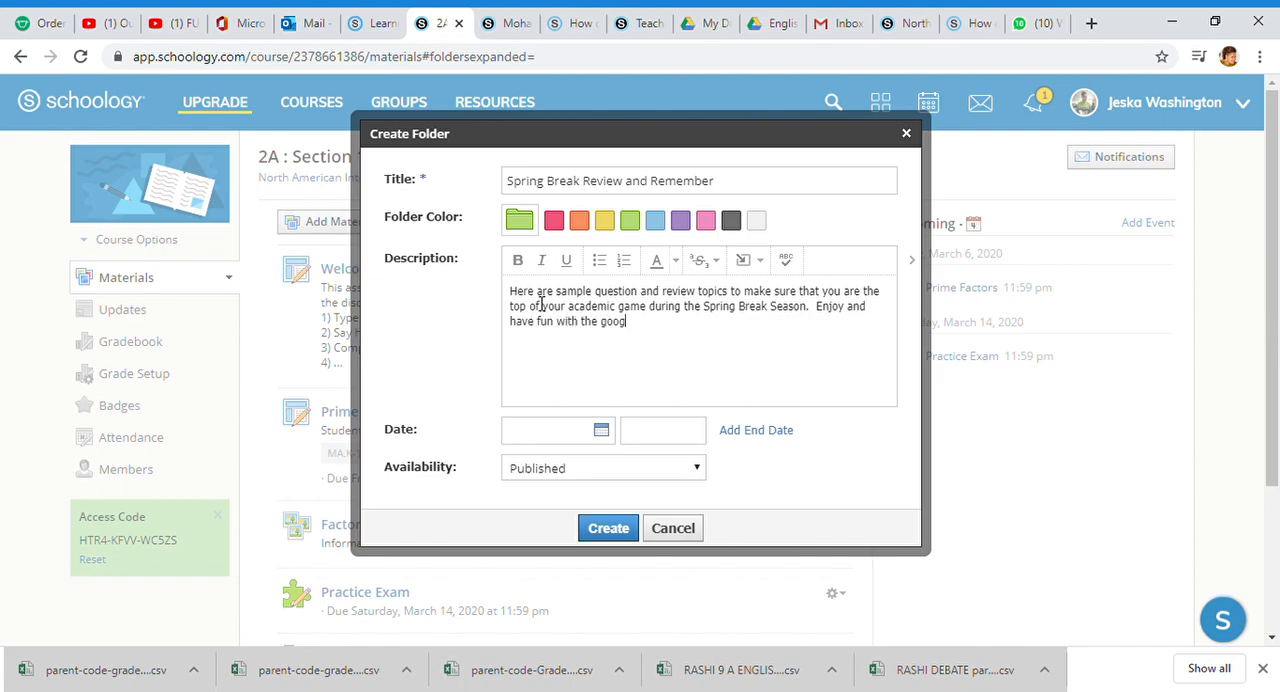
{"action": "type", "text": "dies you have recieved"}
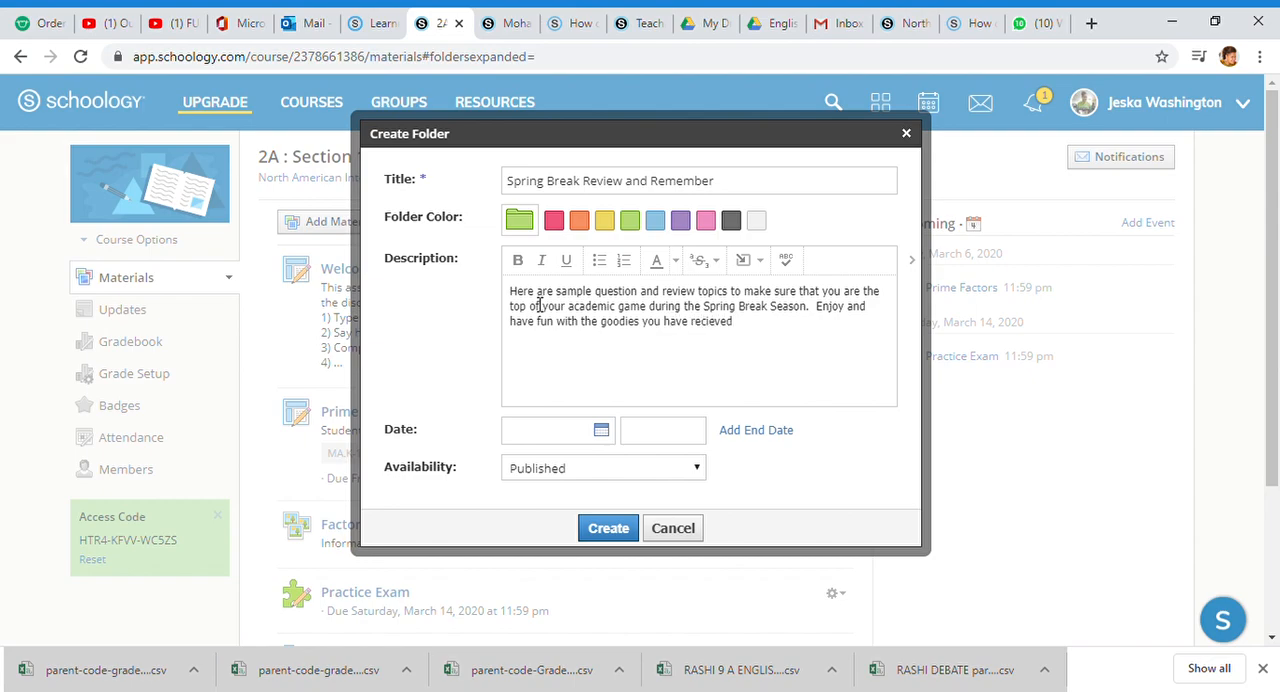
Step: Set the folder's start date to 3/04/20 and add an end date field
{"action": "left_click", "coordinate": [554, 438]}
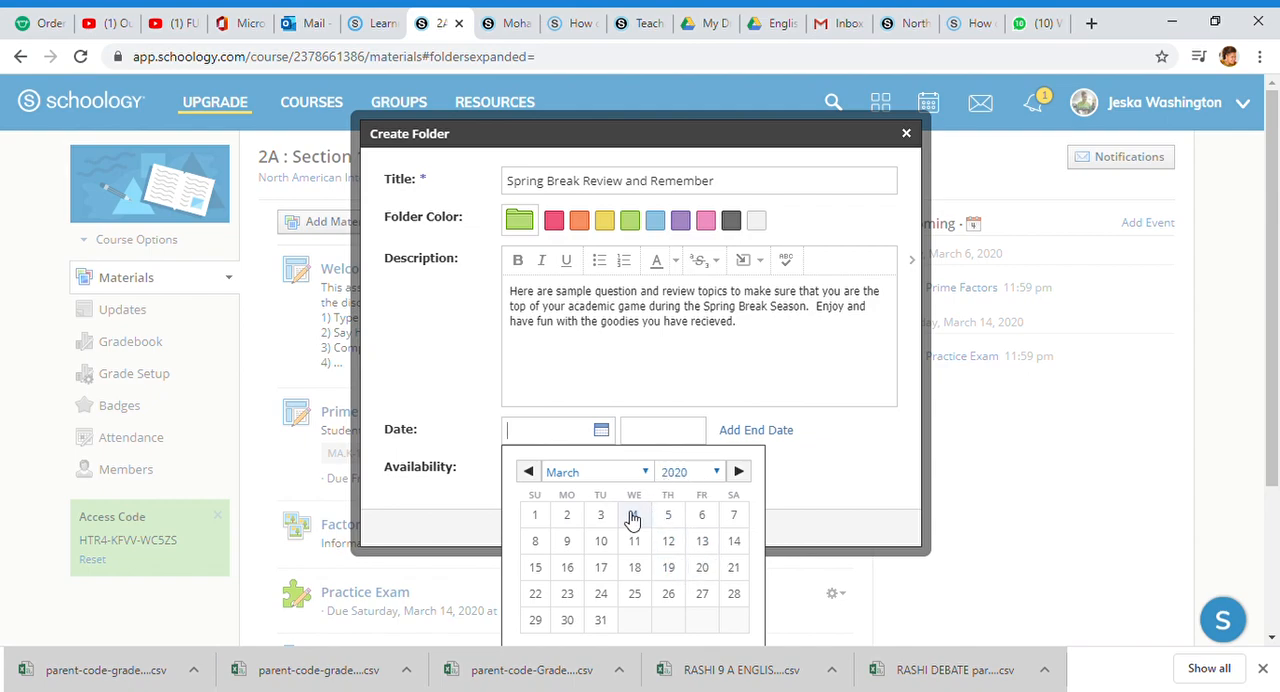
{"action": "left_click", "coordinate": [705, 570]}
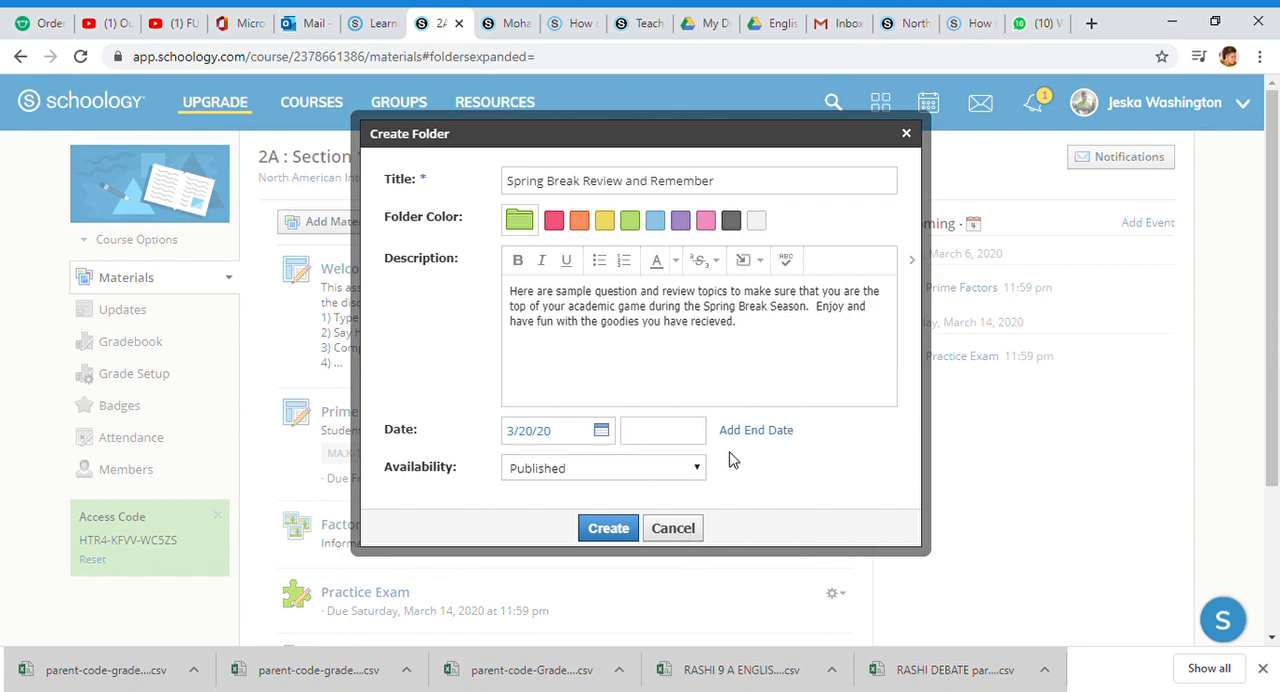
{"action": "left_click", "coordinate": [733, 434]}
{"action": "left_click", "coordinate": [599, 421]}
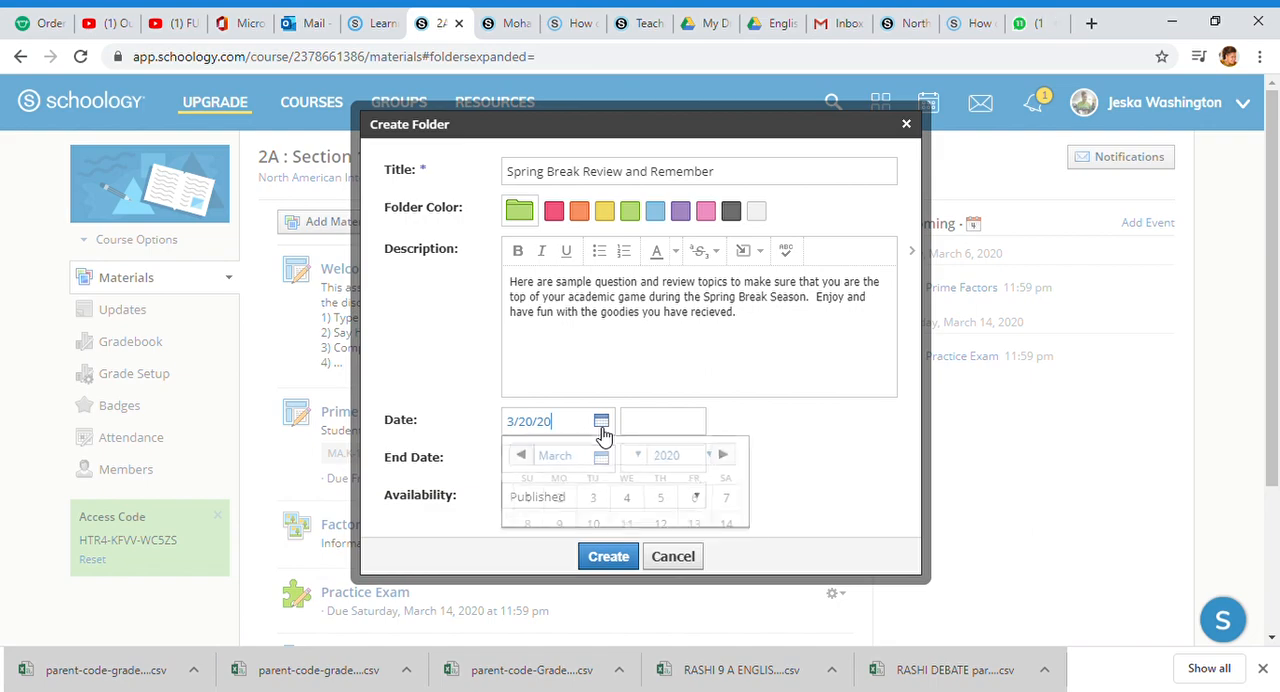
{"action": "left_click", "coordinate": [640, 505]}
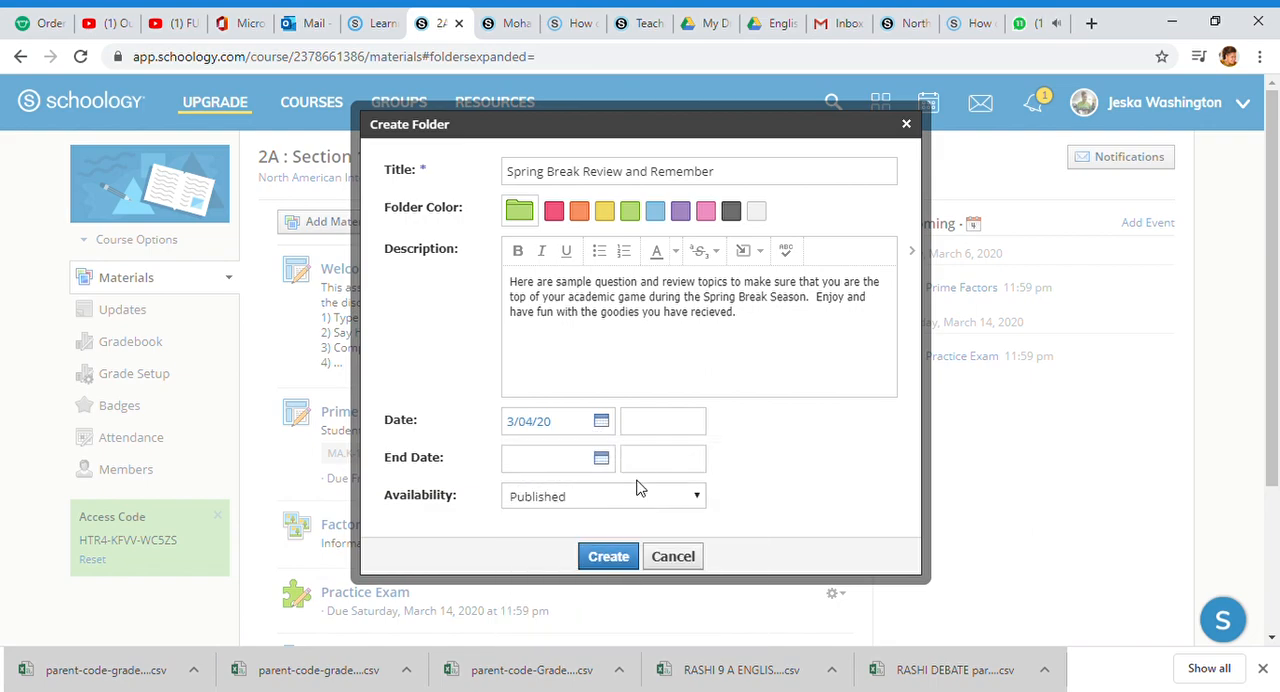
Step: Set the folder's end date to 3/21/20, keep its availability as Published, and create the folder
{"action": "left_click", "coordinate": [597, 463]}
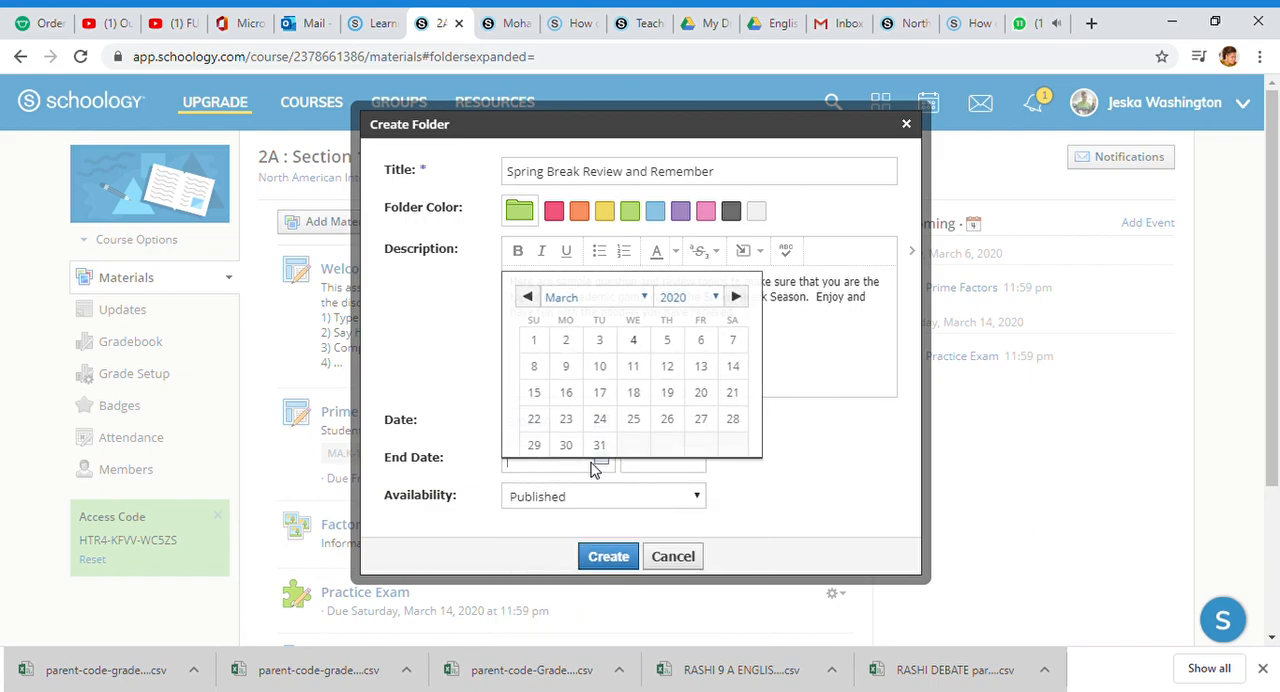
{"action": "left_click", "coordinate": [733, 396]}
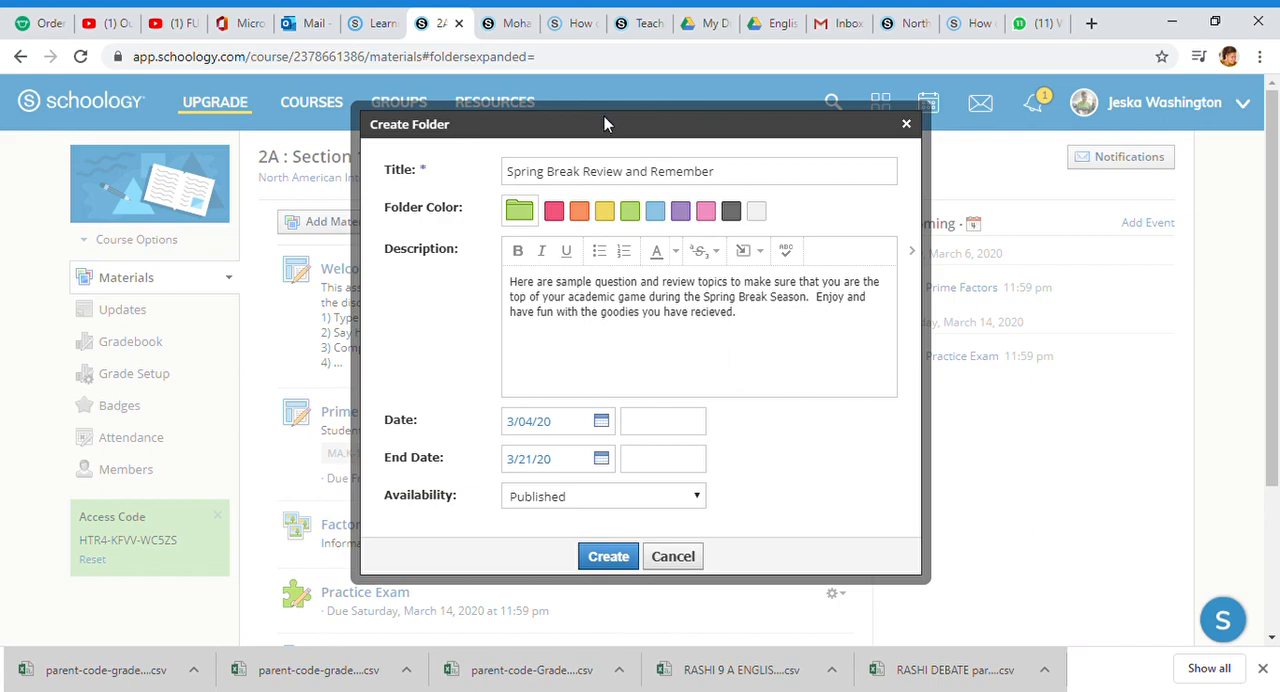
{"action": "left_click", "coordinate": [601, 459]}
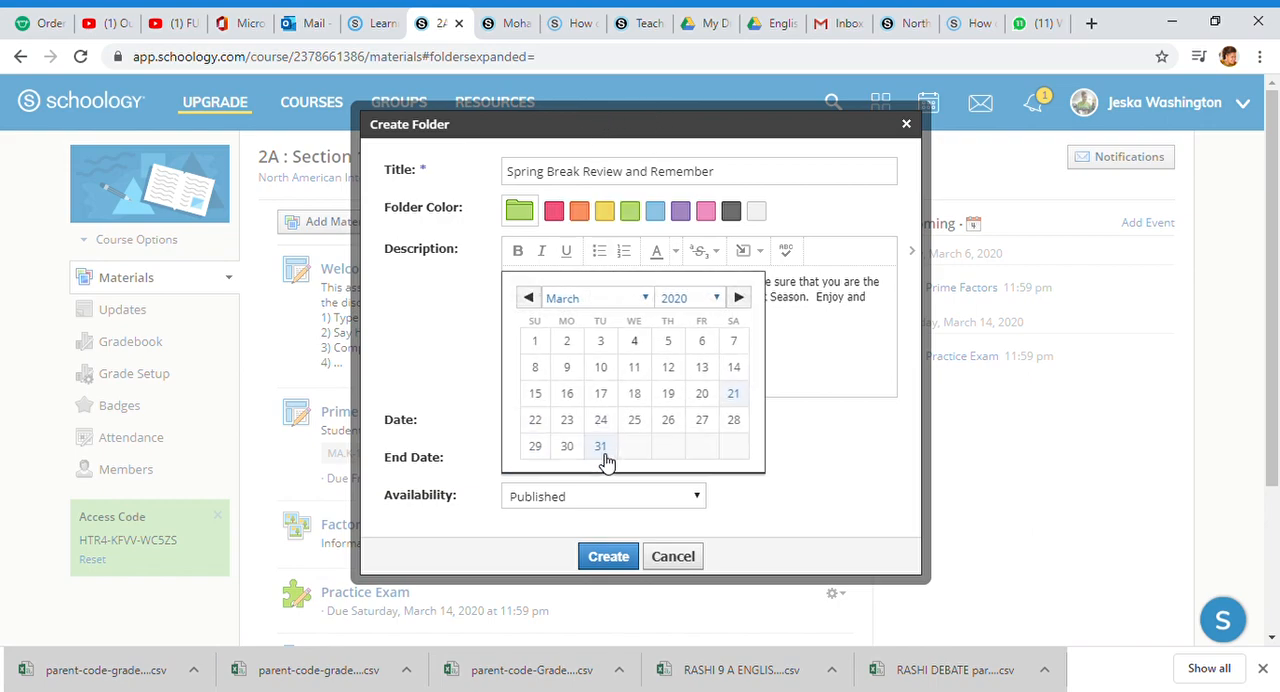
{"action": "left_click", "coordinate": [645, 503]}
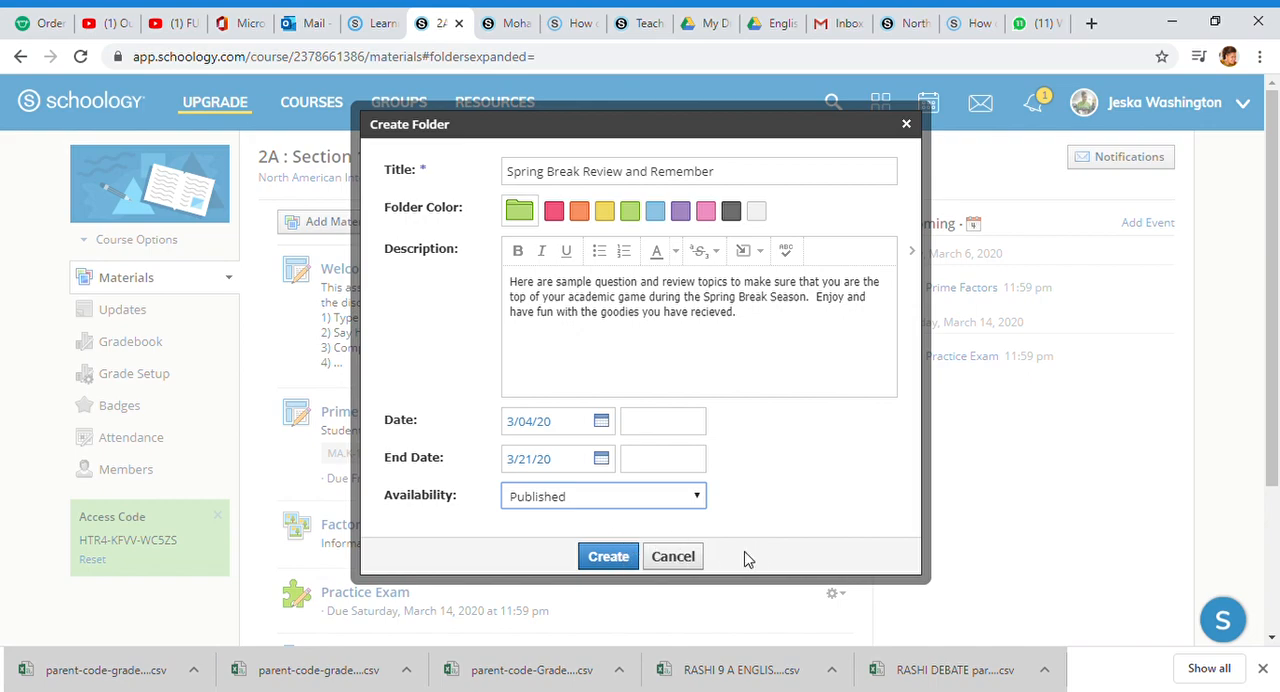
{"action": "left_click", "coordinate": [606, 556]}
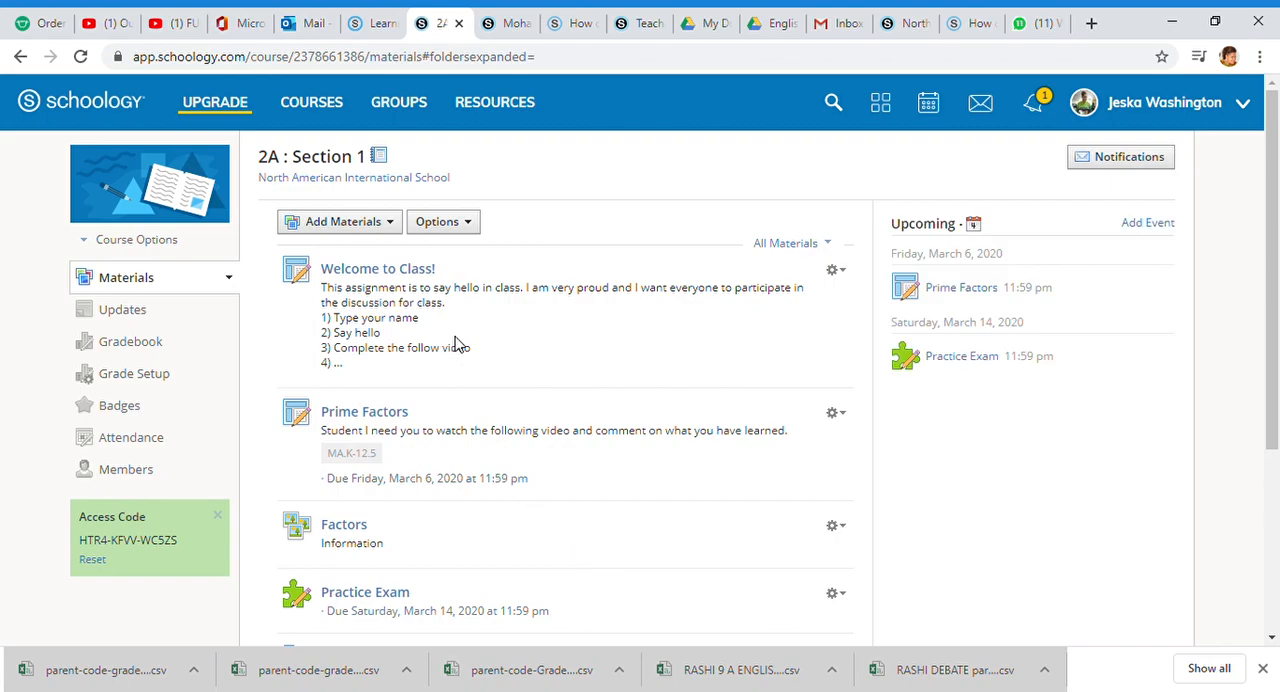
Step: Open the Spring Break Review and Remember folder from the course's materials list
{"action": "scroll", "coordinate": [485, 280], "scroll_direction": "down", "scroll_amount": 3}
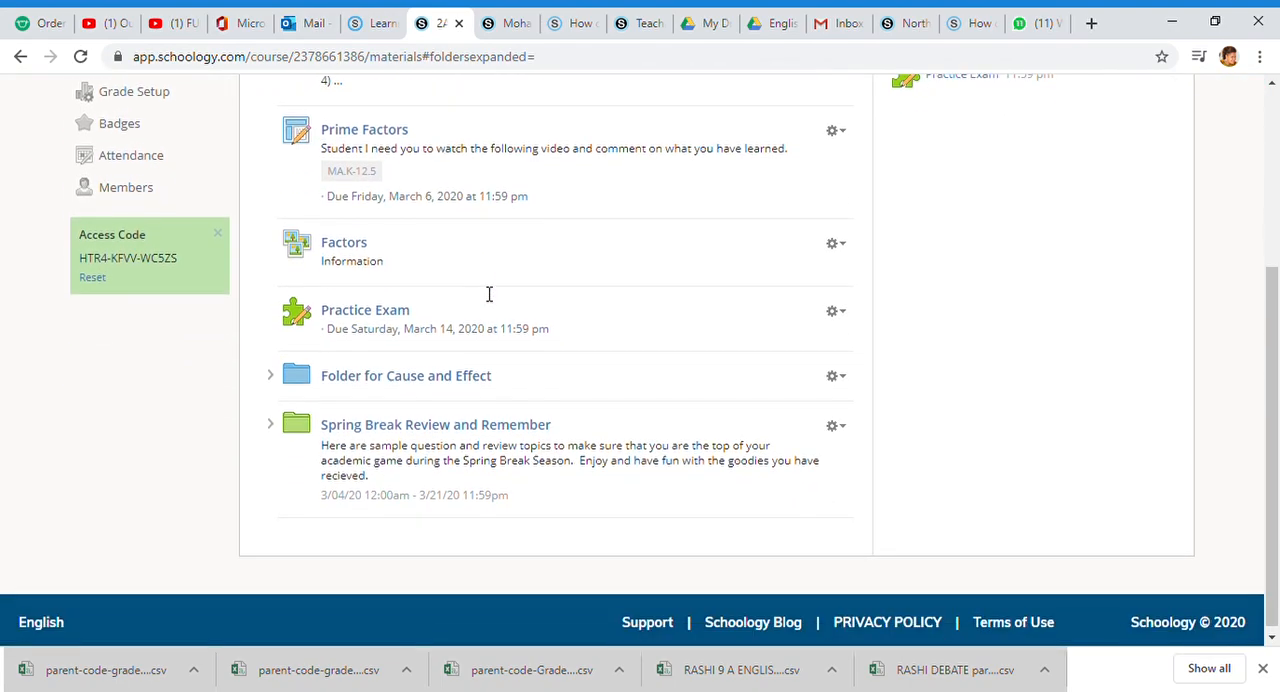
{"action": "left_click", "coordinate": [428, 430]}
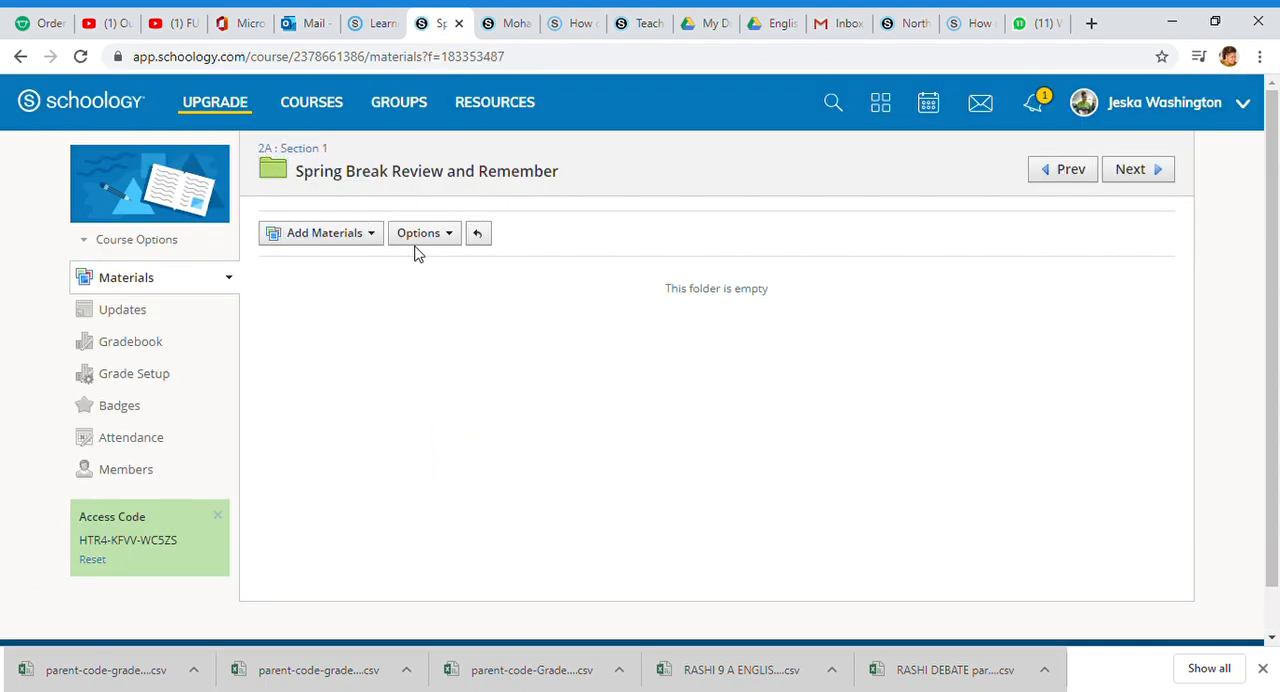
{"action": "left_click", "coordinate": [378, 236]}
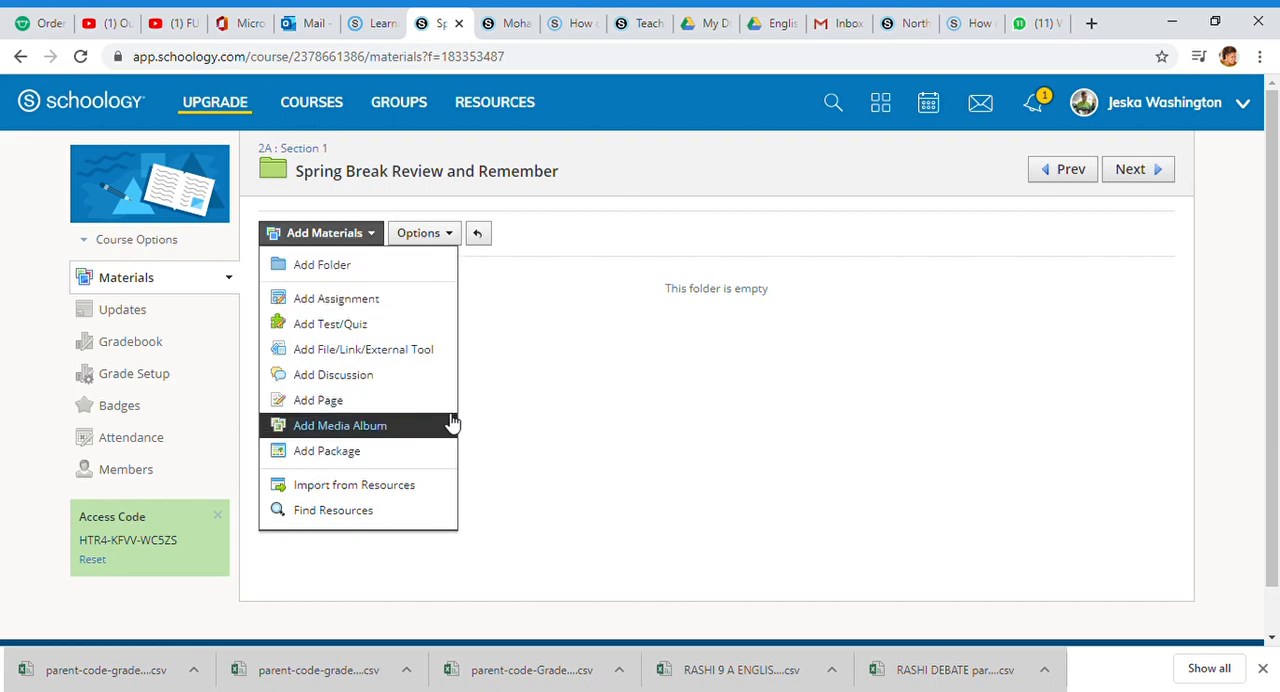
{"action": "left_click", "coordinate": [498, 400]}
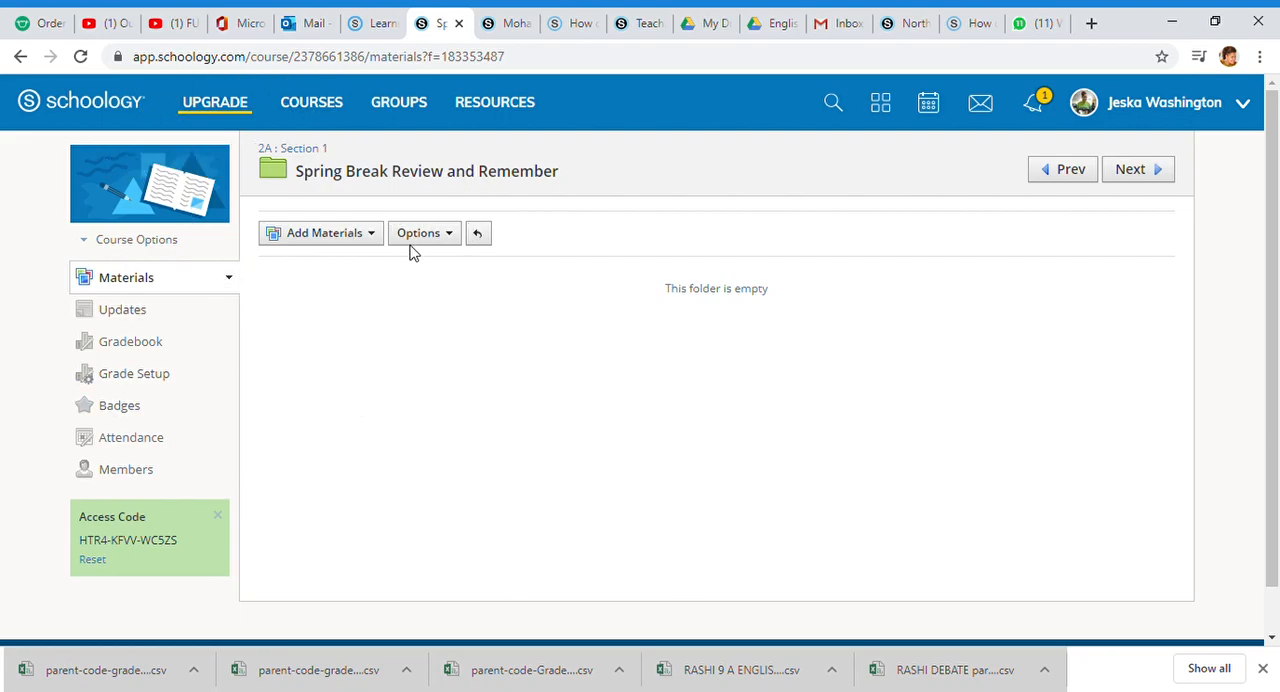
{"action": "left_click", "coordinate": [377, 238]}
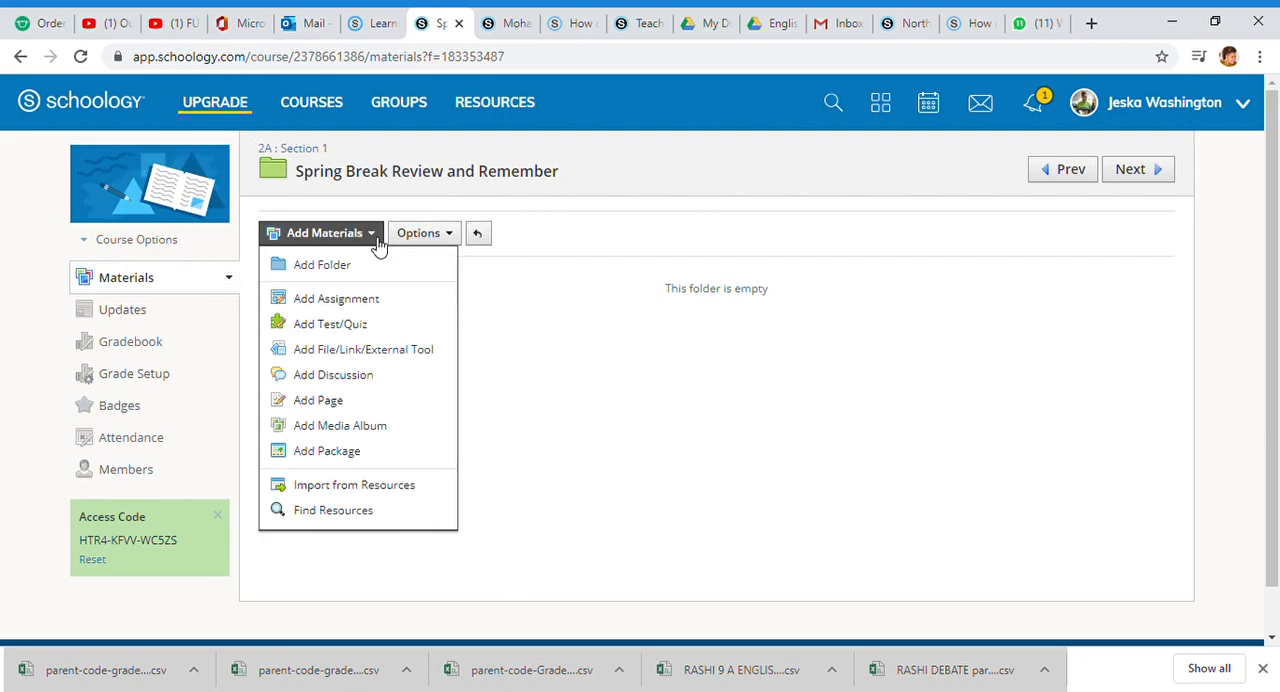
{"action": "left_click", "coordinate": [363, 305]}
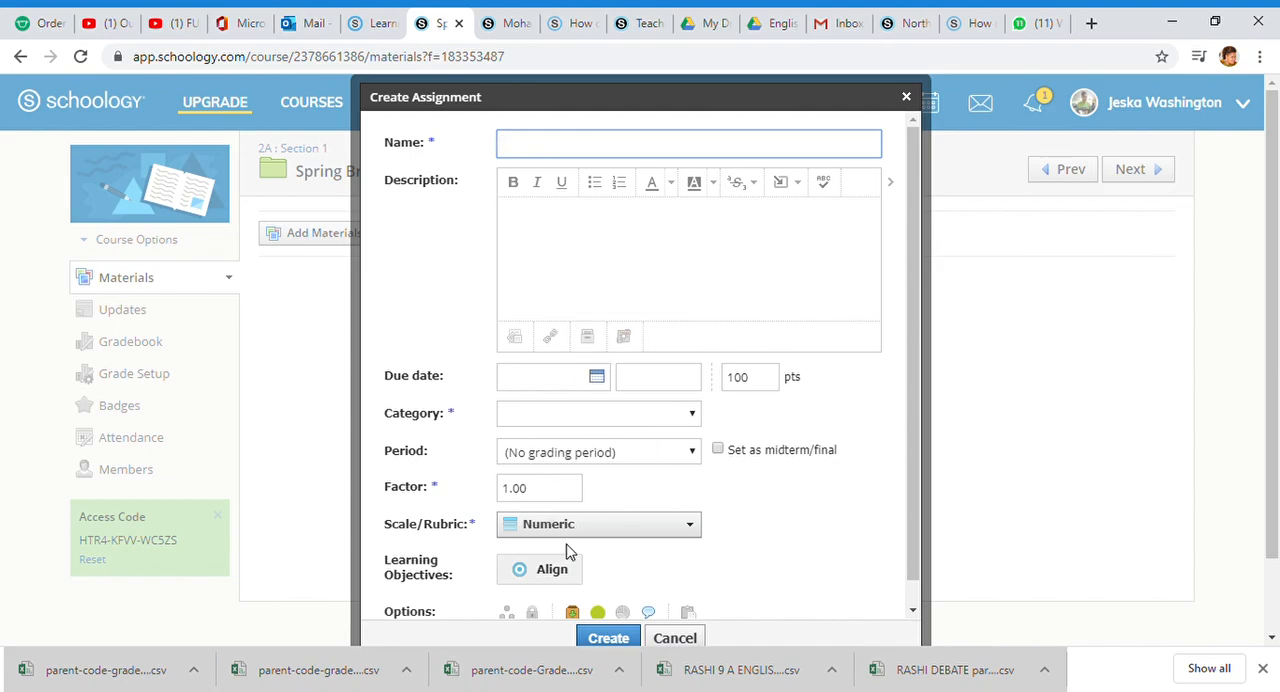
{"action": "left_click", "coordinate": [906, 96]}
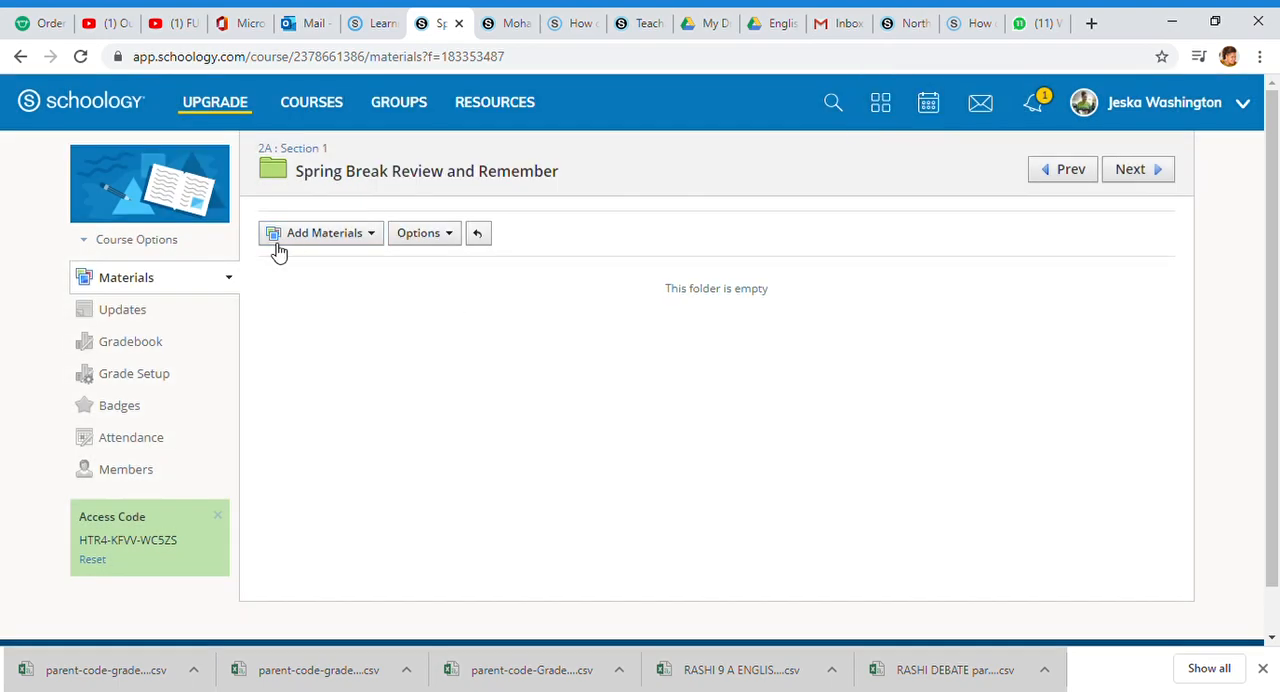
Step: Upload the file WRAD-2020_OneSheet.pdf from the computer and add it as a material to the Spring Break Review and Remember folder
{"action": "left_click", "coordinate": [366, 236]}
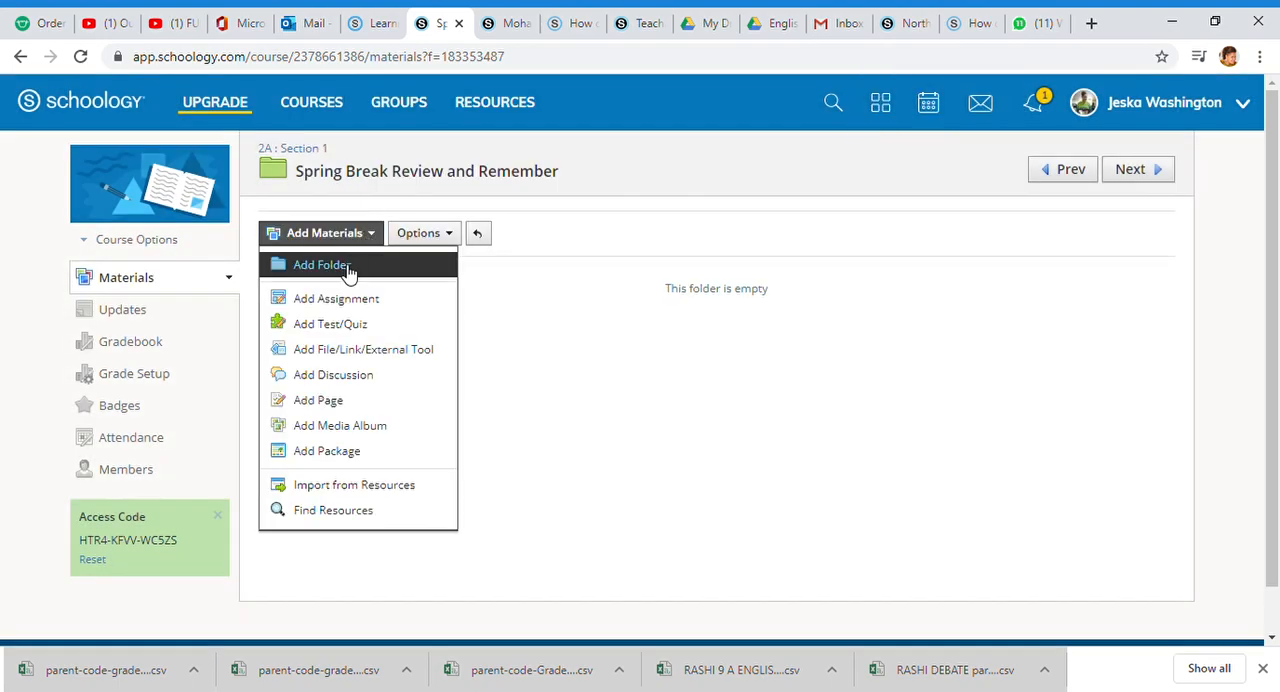
{"action": "left_click", "coordinate": [354, 352]}
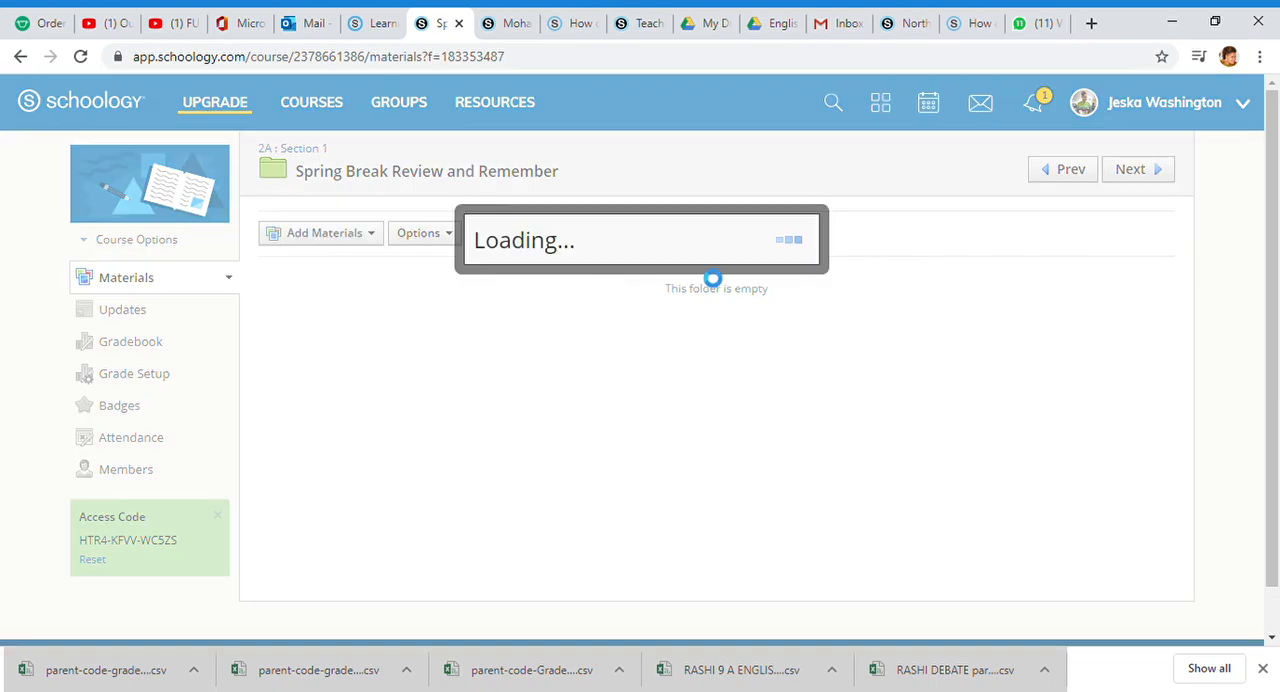
{"action": "left_click", "coordinate": [466, 280]}
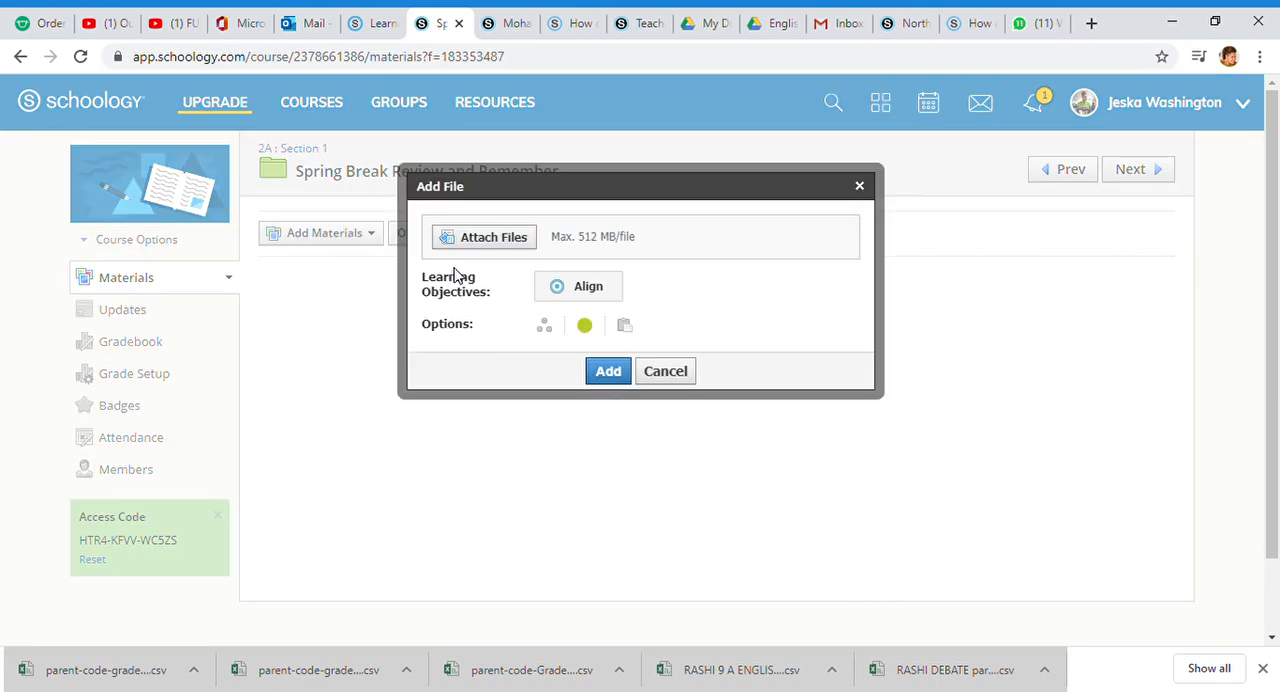
{"action": "left_click", "coordinate": [512, 243]}
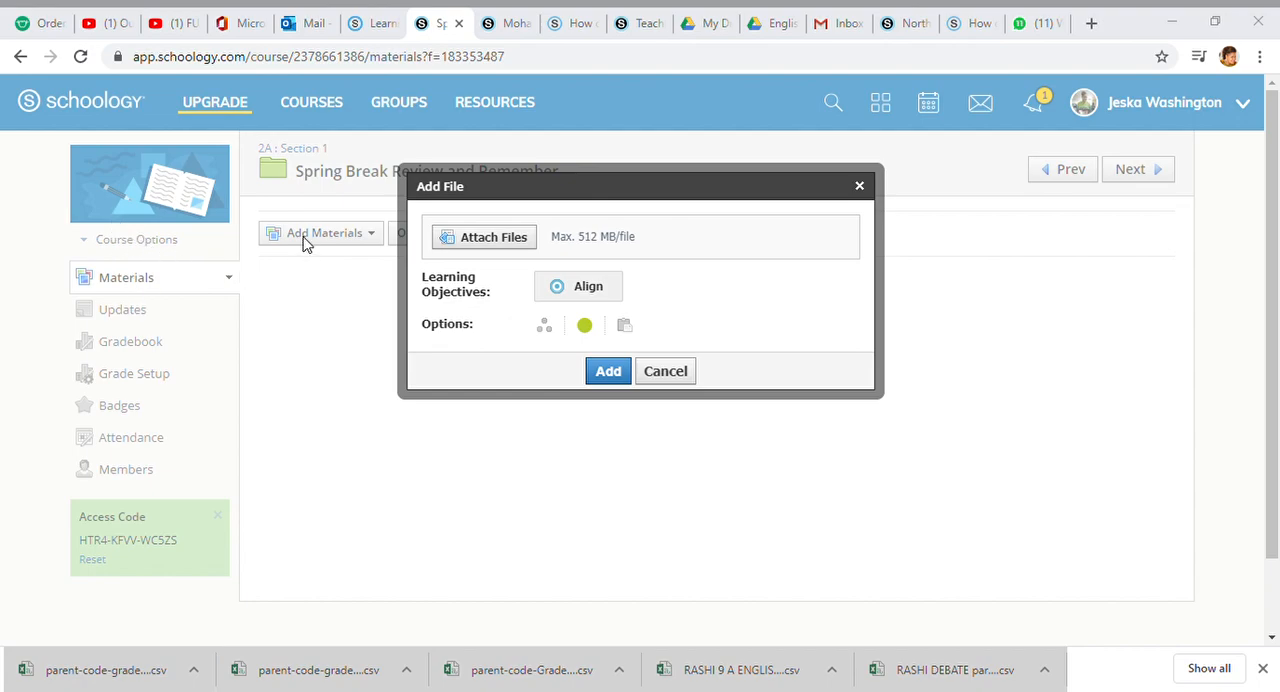
{"action": "double_click", "coordinate": [268, 326]}
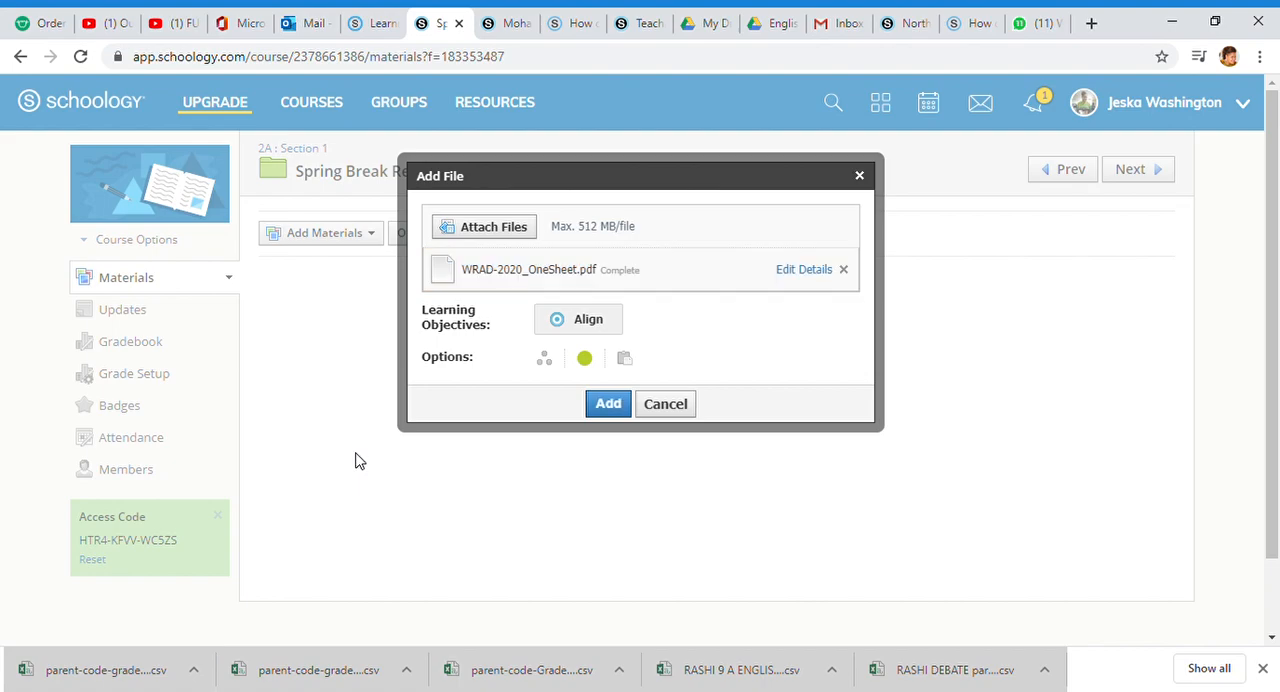
{"action": "left_click", "coordinate": [615, 404]}
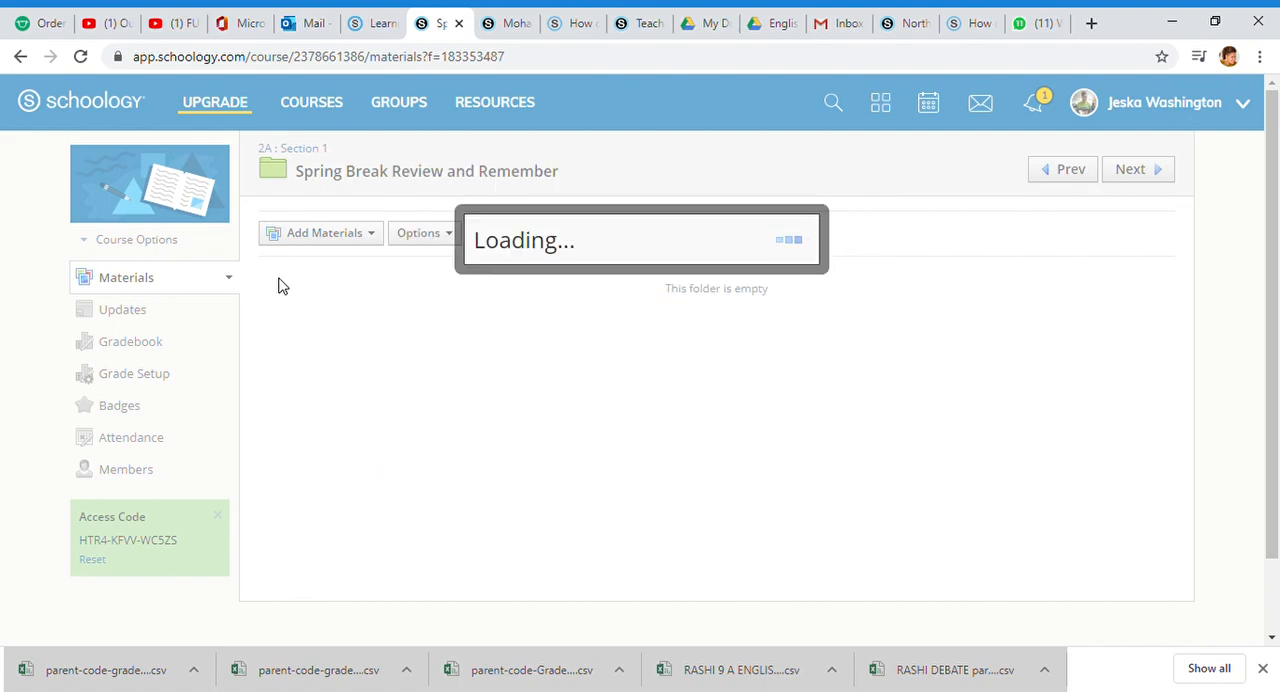